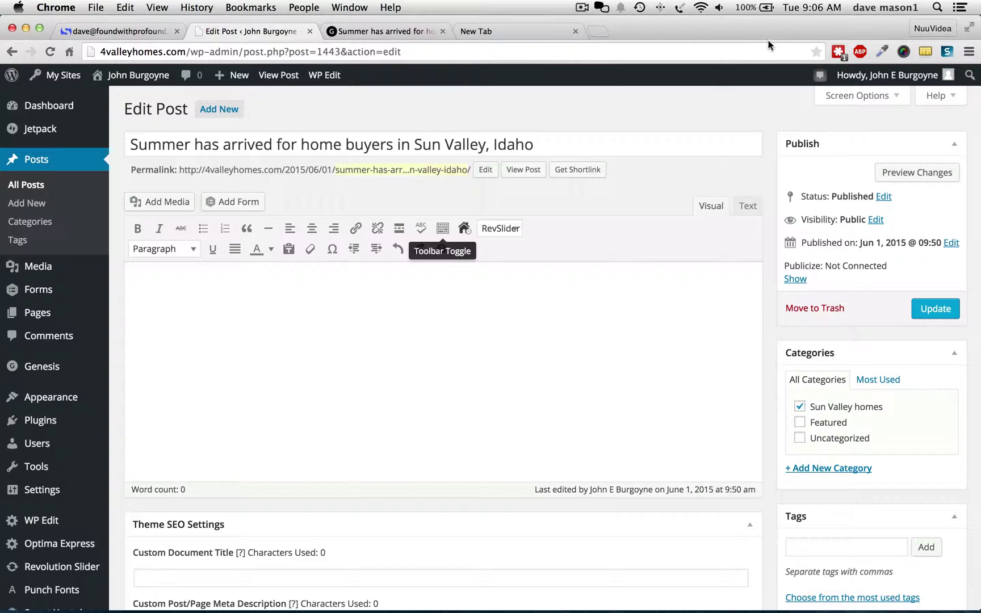
# View the published Sun Valley summer post on the live site and return to its editing page.
pyautogui.moveTo(74, 133)
pyautogui.click(370, 29)
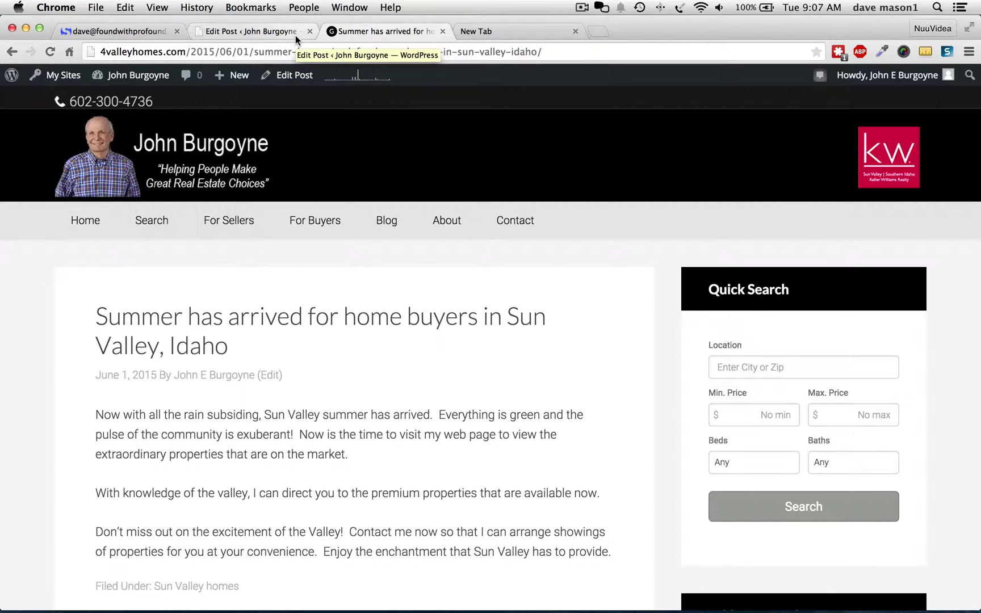
pyautogui.click(269, 35)
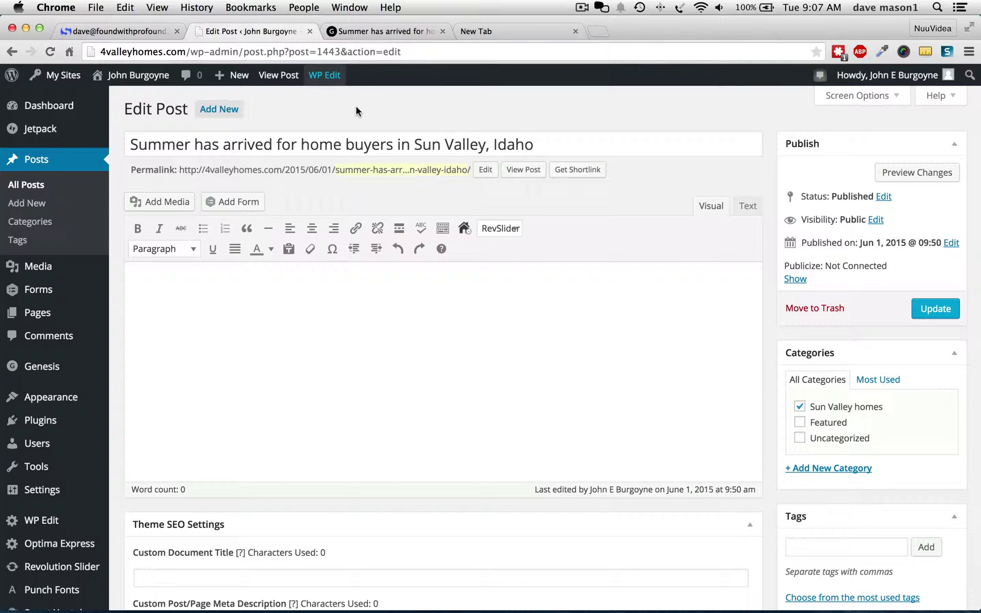
pyautogui.scroll(-3, 465, 228)
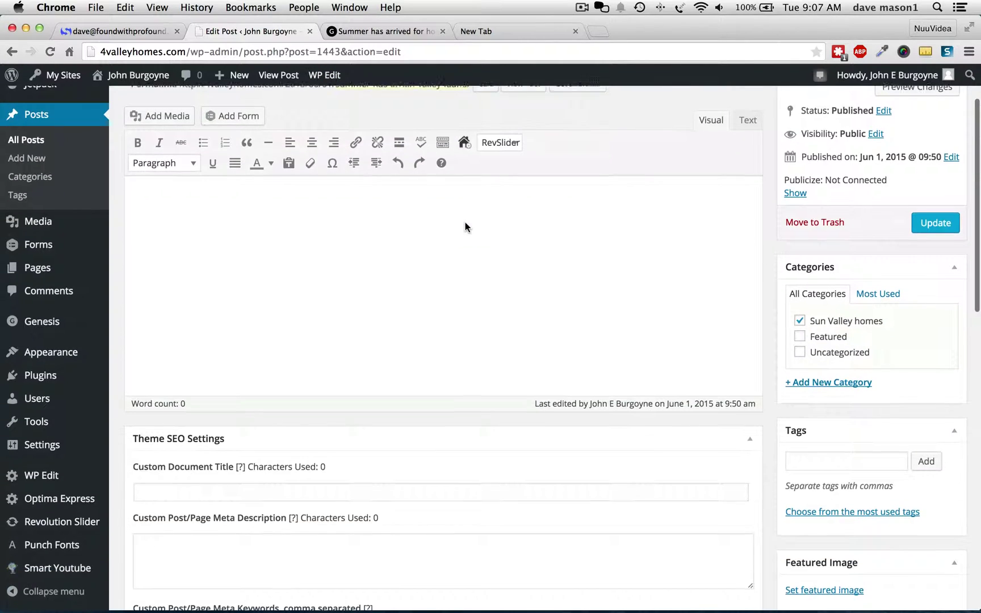
pyautogui.scroll(3, 465, 228)
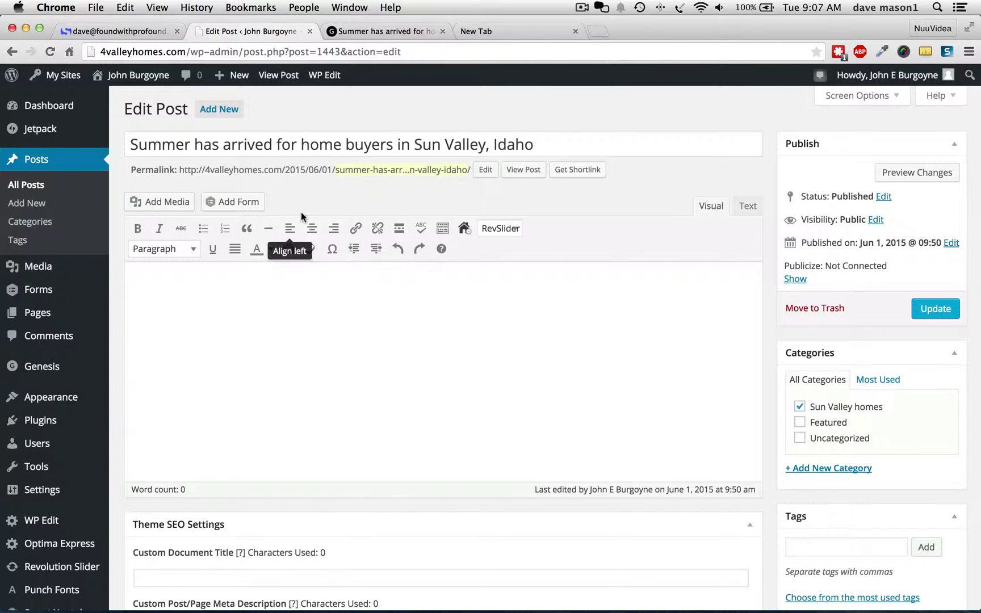
# Open the IDX Control Panel of the Optima Express plugin.
pyautogui.scroll(-3, 26, 368)
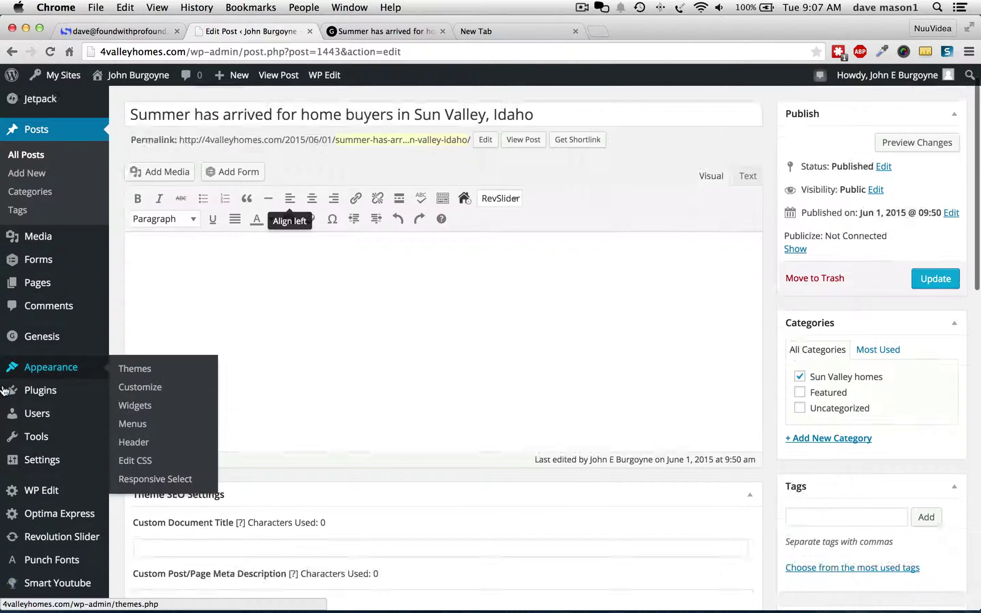
pyautogui.moveTo(31, 505)
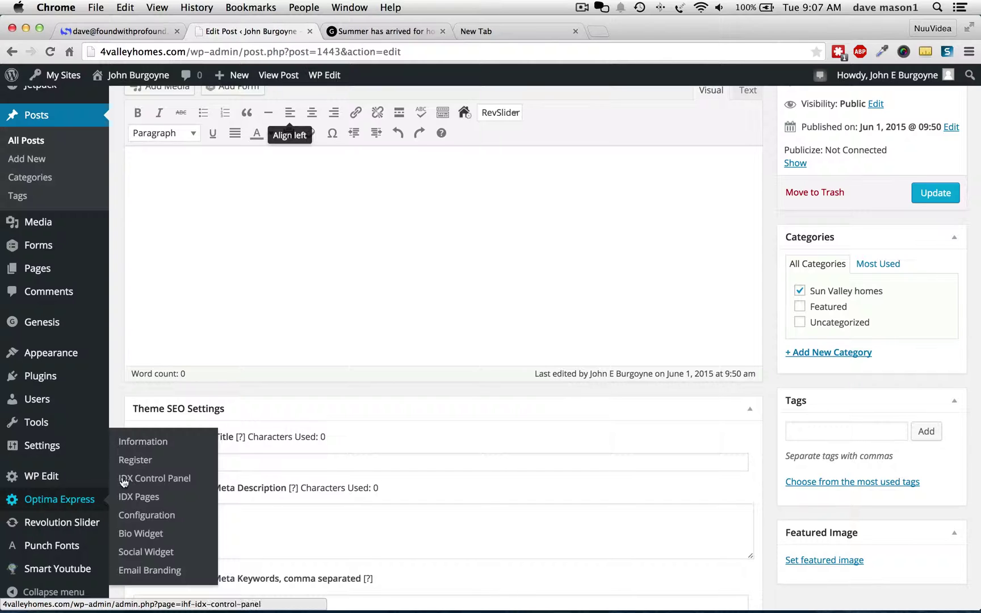
pyautogui.click(146, 482)
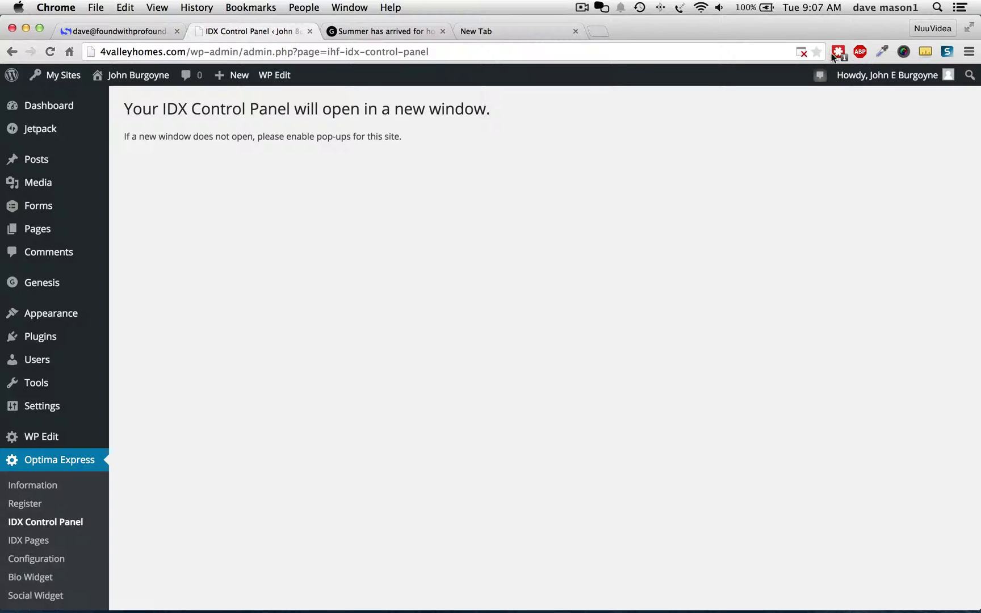
# Always allow pop-ups from 4valleyhomes.com in the browser.
pyautogui.click(804, 54)
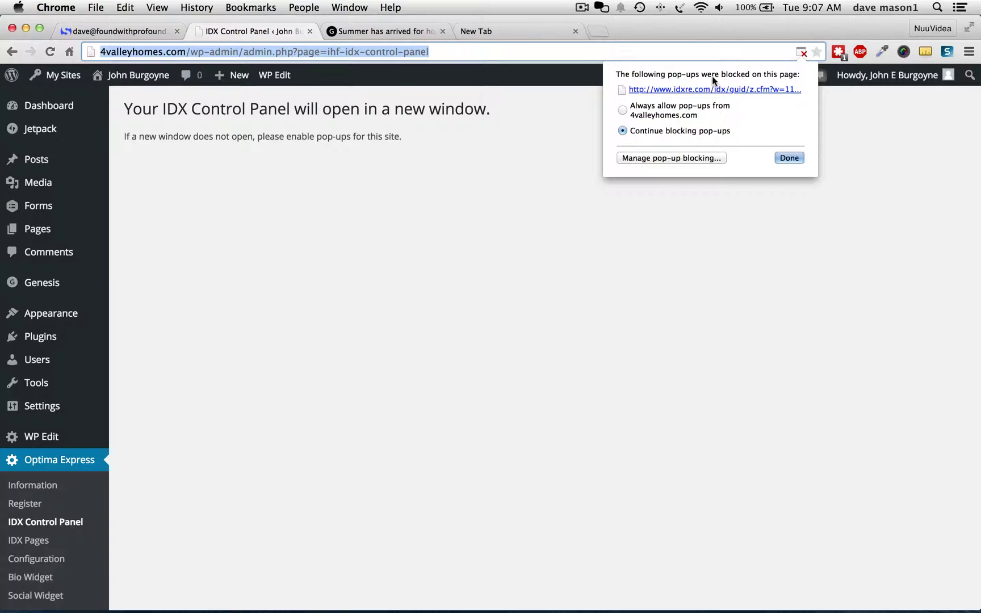
pyautogui.click(622, 111)
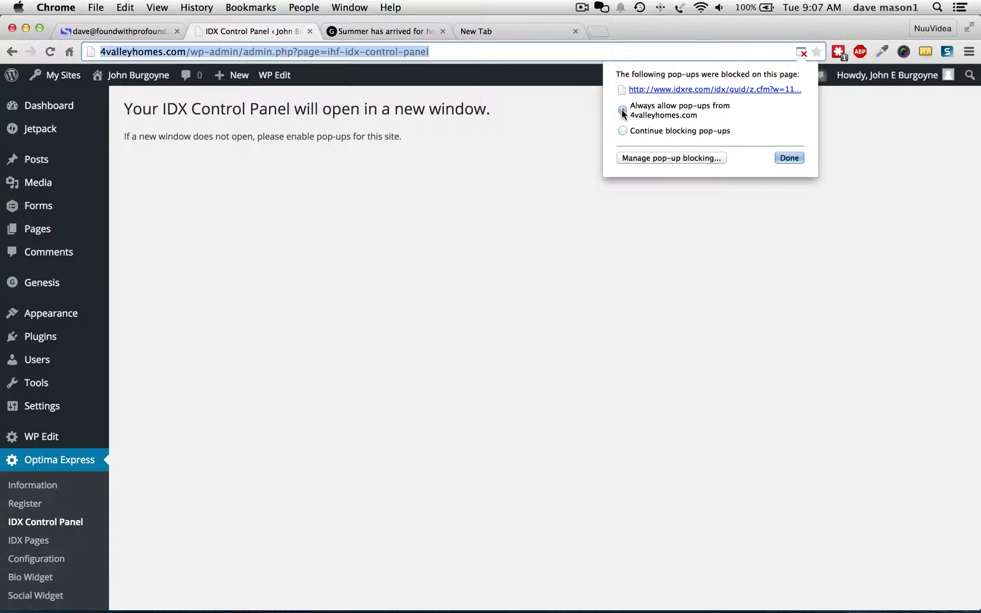
pyautogui.click(789, 158)
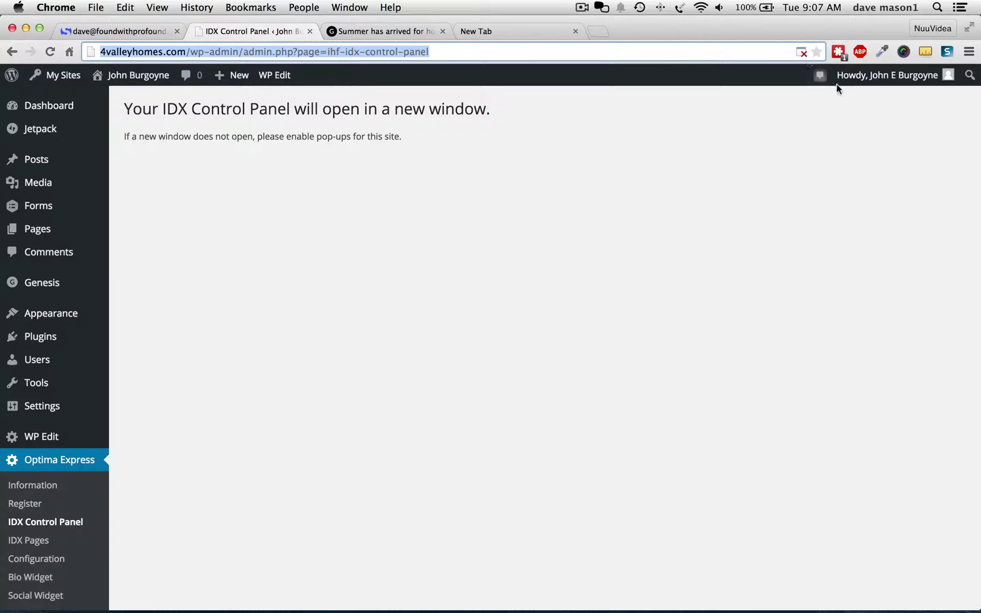
# Disable Adblock Plus on this site and reload the page to launch the IDX Control Panel.
pyautogui.click(860, 52)
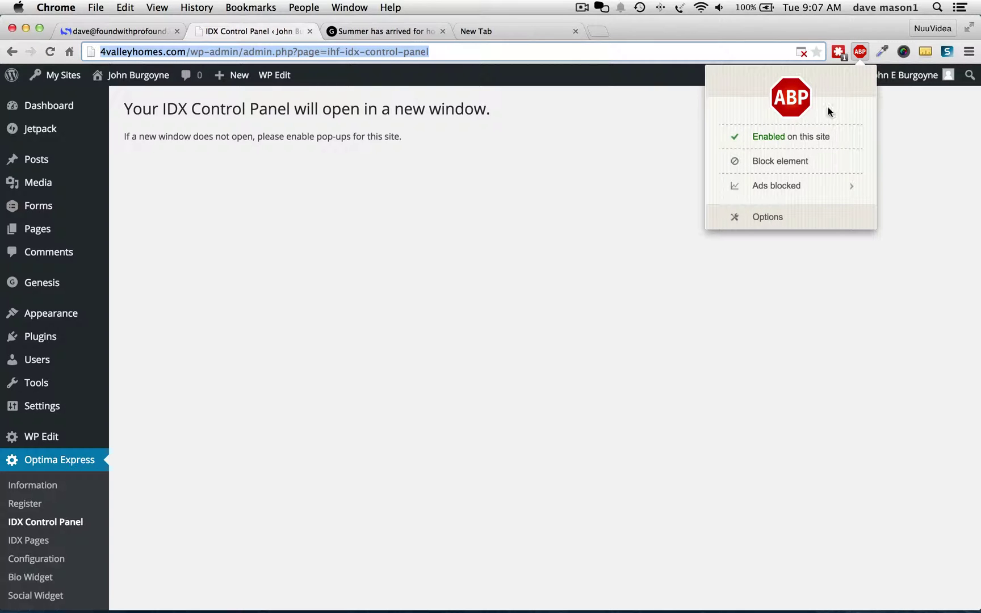
pyautogui.click(788, 140)
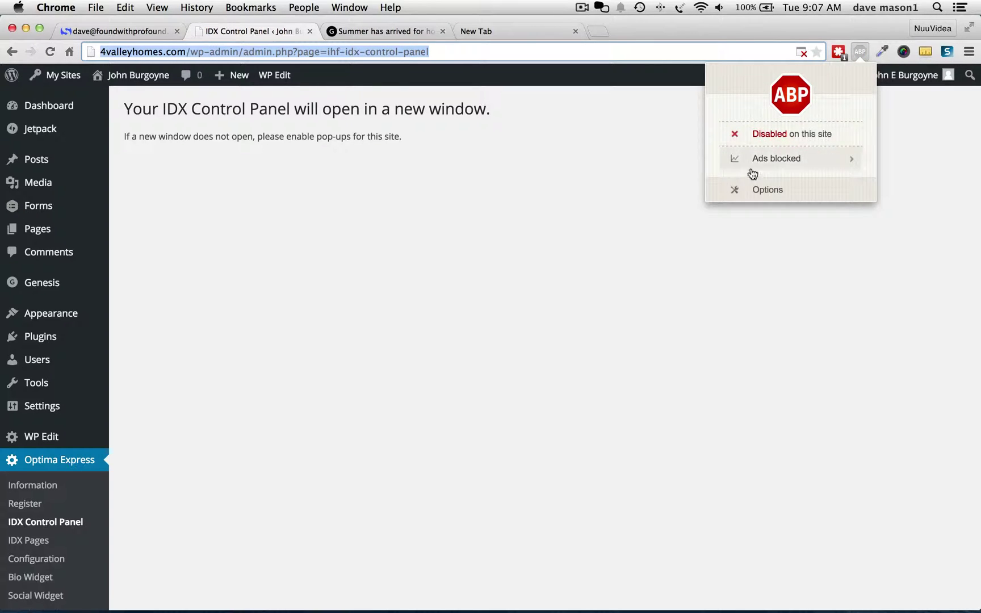
pyautogui.click(640, 211)
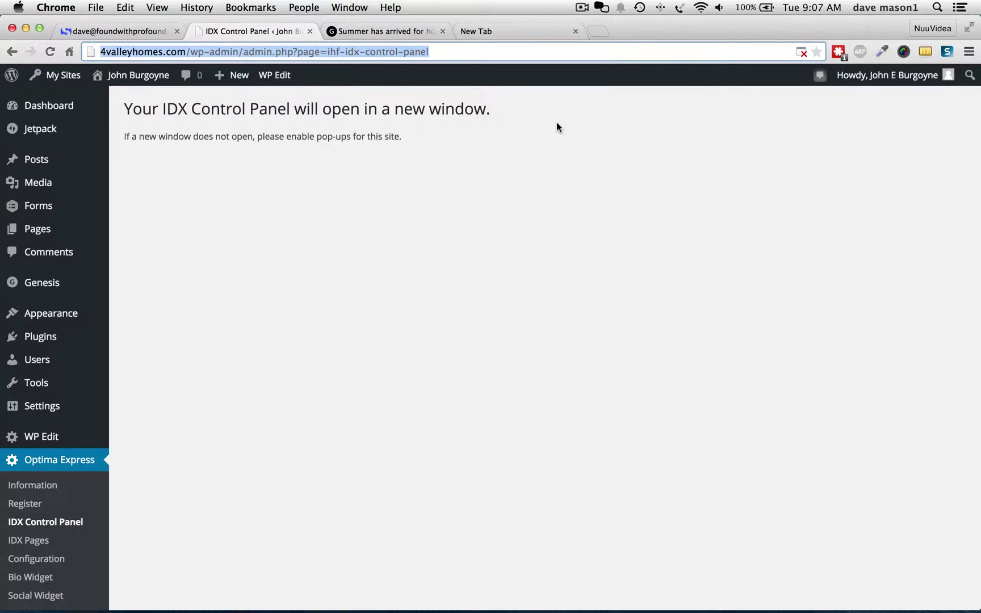
pyautogui.click(49, 54)
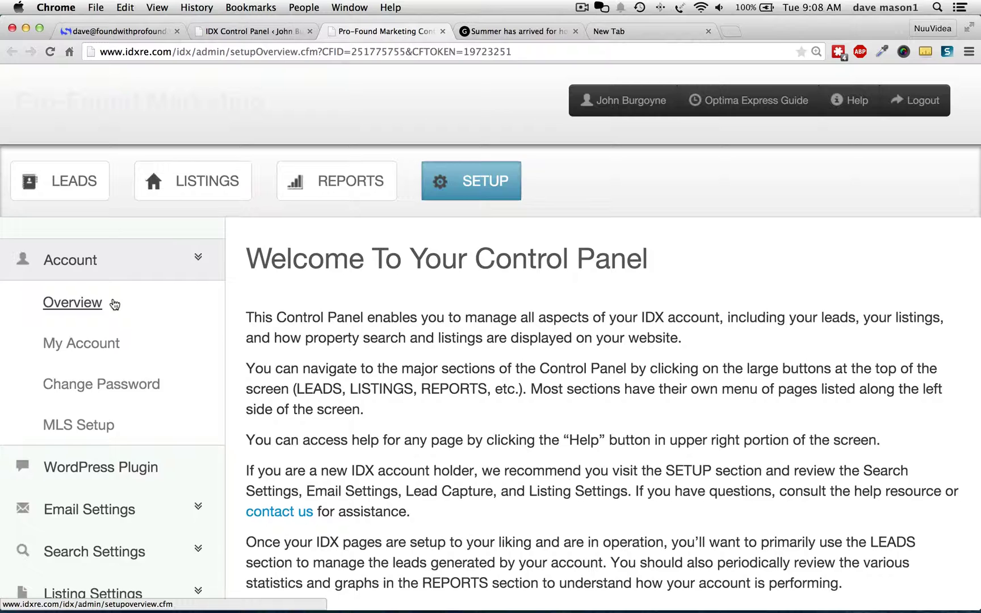
# Go to the saved search pages in the listings section and start a new saved search page.
pyautogui.scroll(-4, 115, 305)
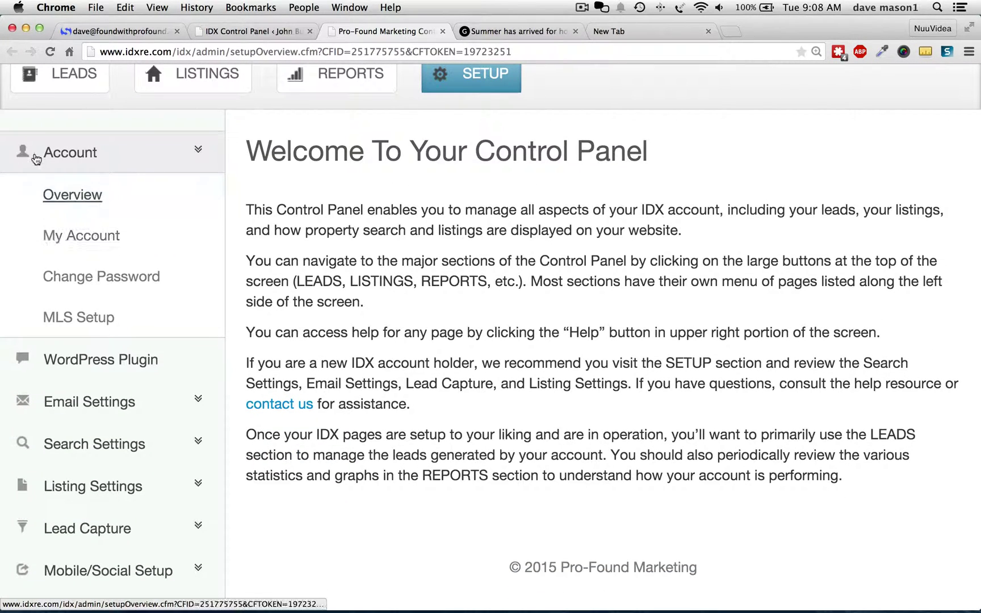
pyautogui.scroll(2, 67, 247)
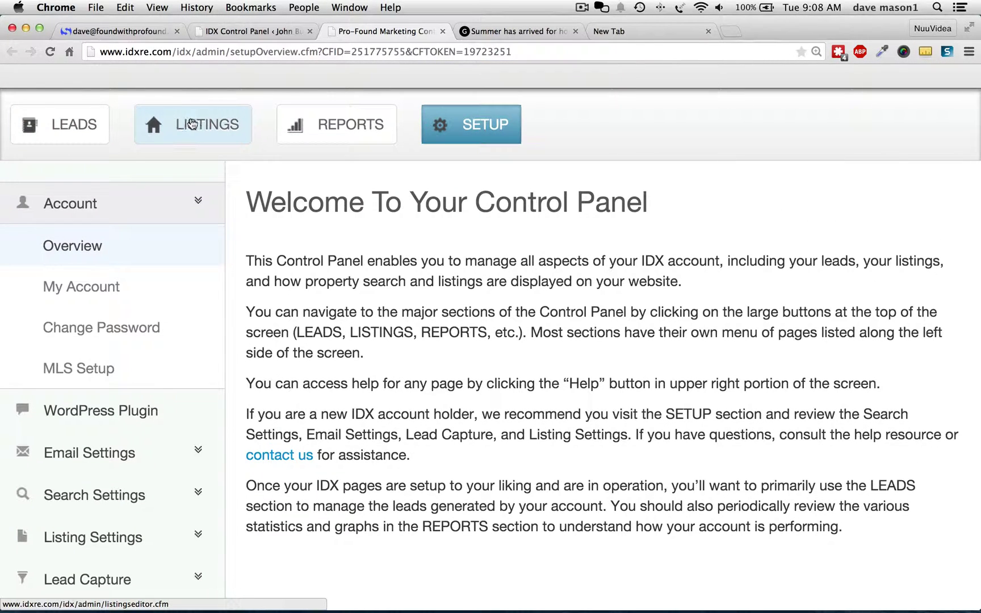
pyautogui.click(193, 124)
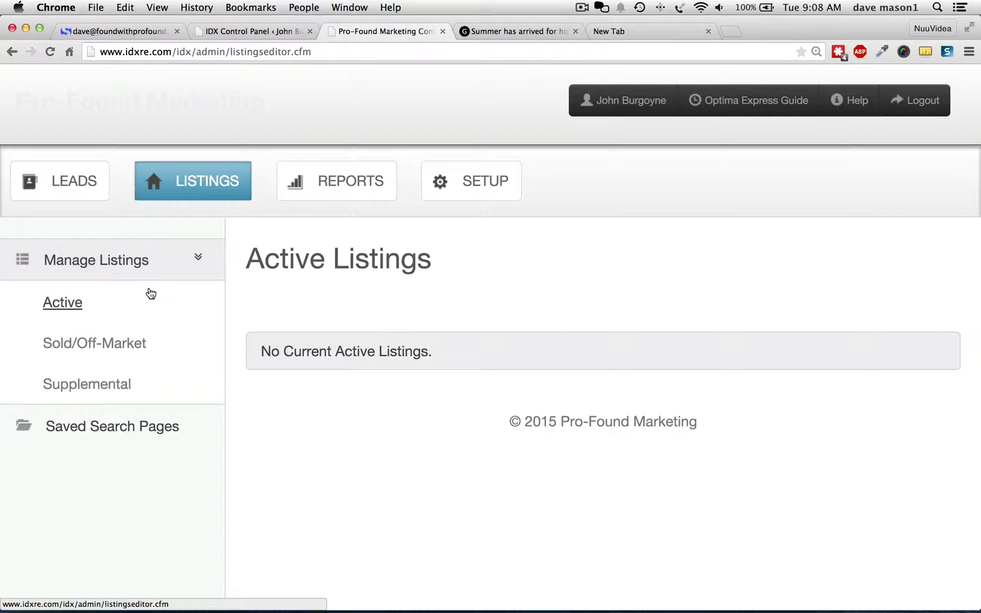
pyautogui.click(113, 427)
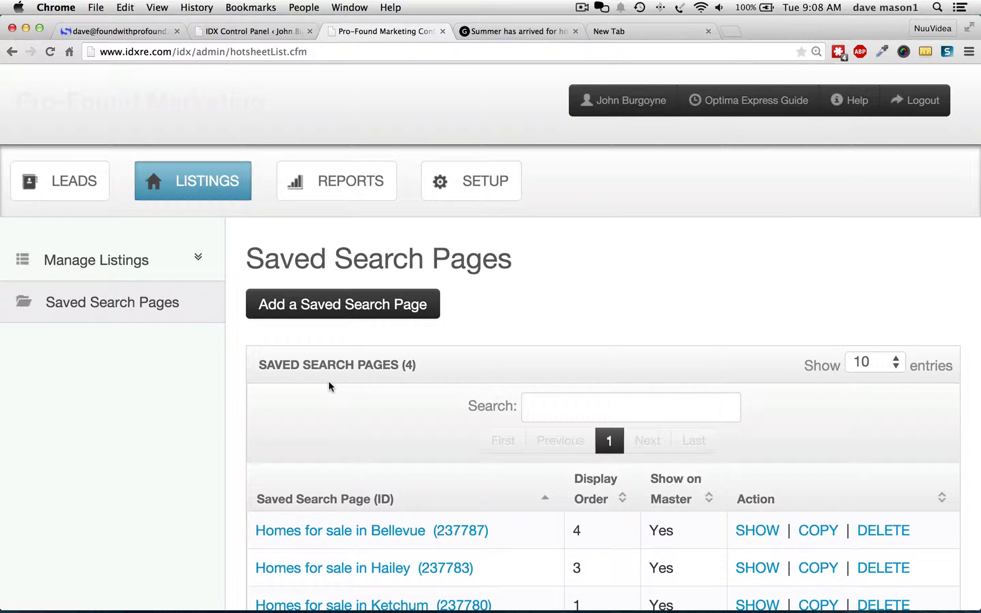
pyautogui.scroll(-2, 345, 377)
pyautogui.scroll(-3, 344, 375)
pyautogui.scroll(-2, 385, 358)
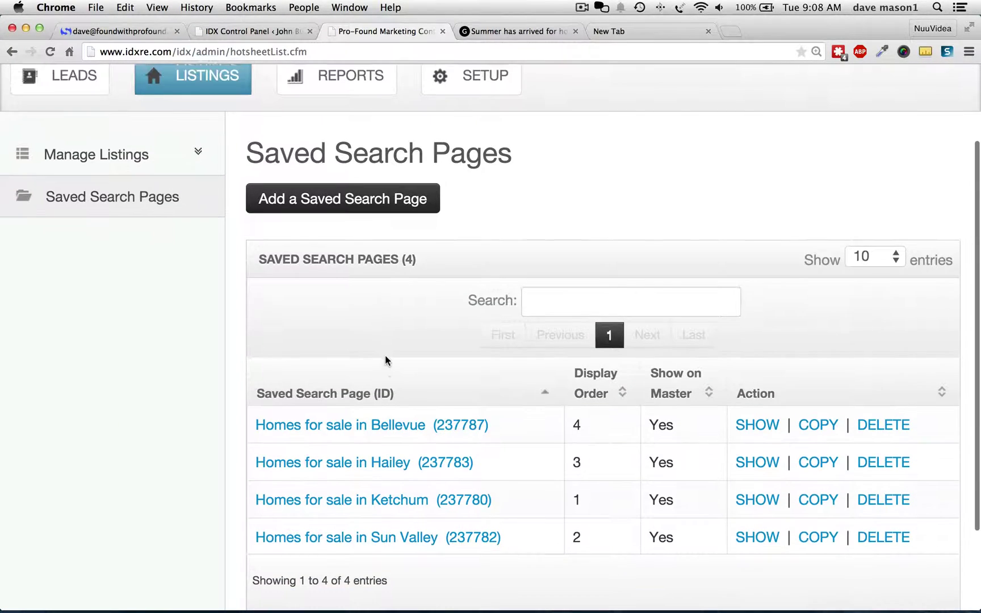
pyautogui.click(322, 175)
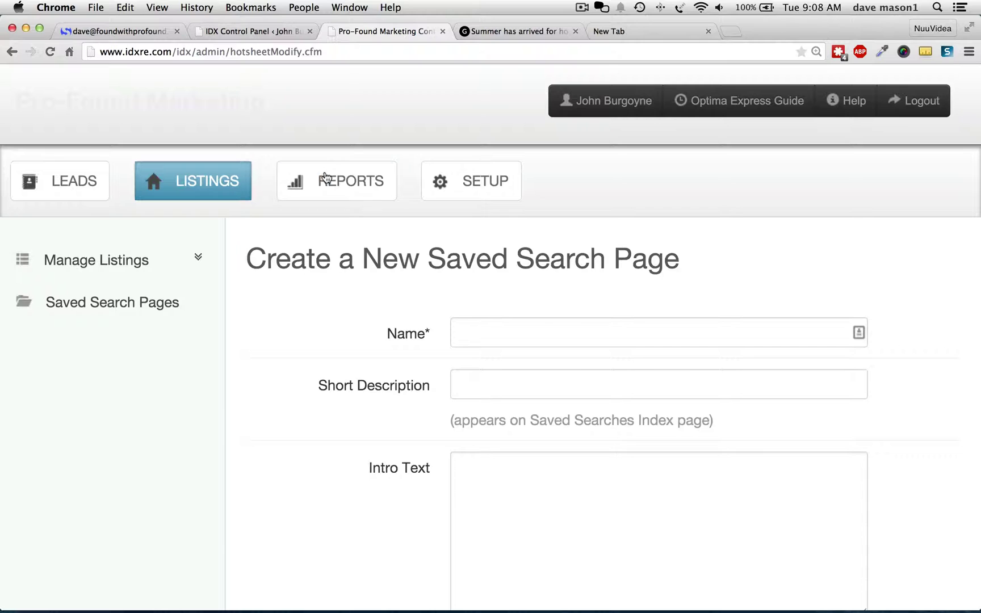
# Name the new saved search page "Ketchum Idaho 3bd 2b Condo for sale".
pyautogui.click(634, 333)
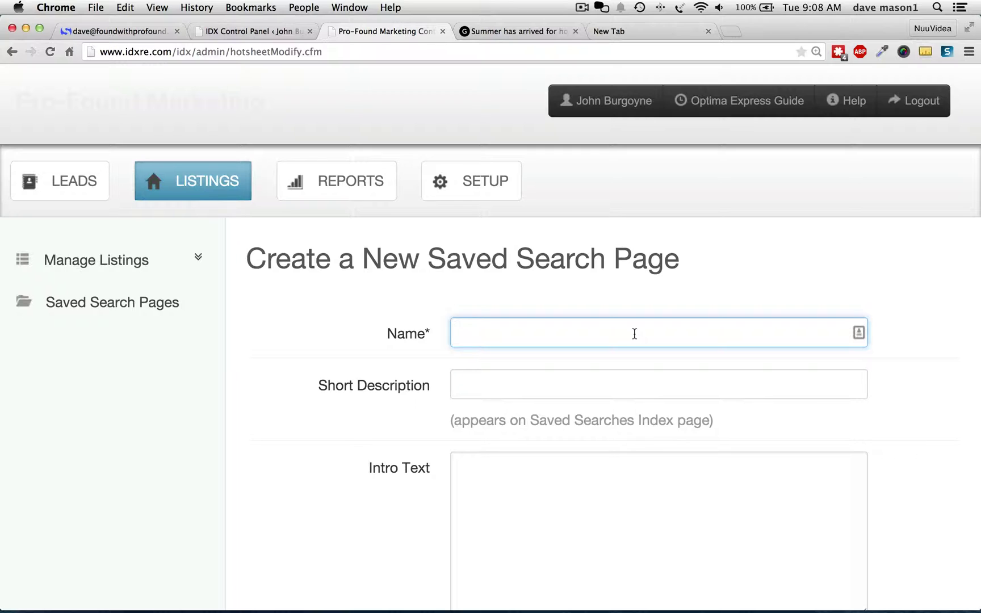
pyautogui.write('Ketchum Ida')
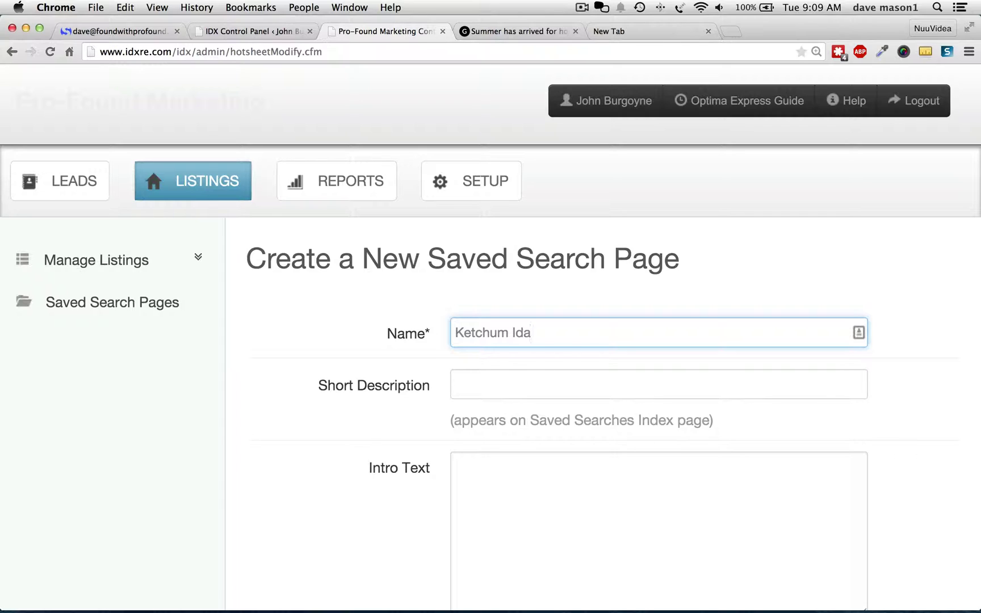
pyautogui.write('ho')
pyautogui.write('3')
pyautogui.write('bd 2b Condo')
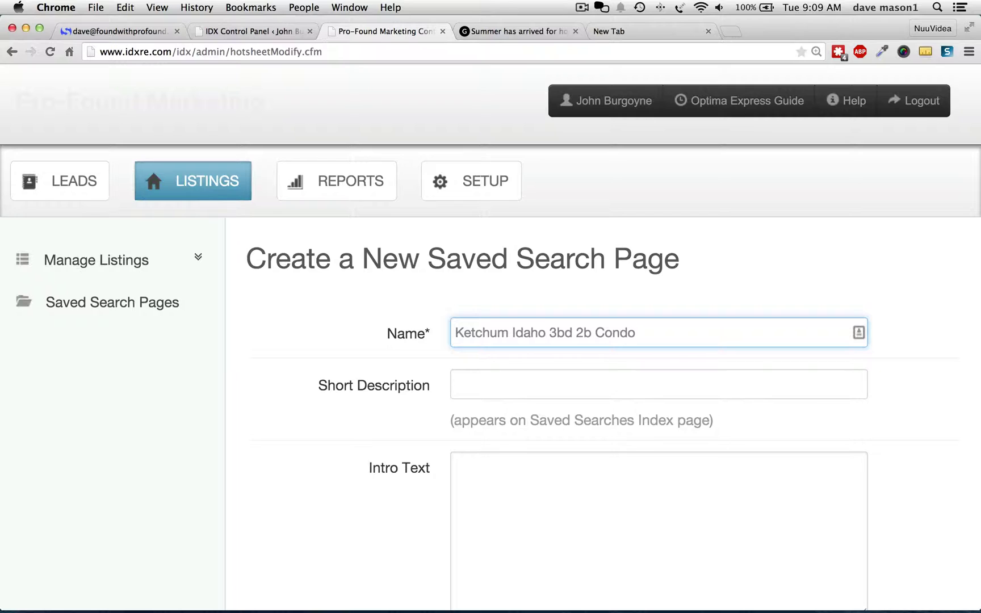
pyautogui.write(' for sale')
# Copy the page's name into the short description.
pyautogui.moveTo(709, 331); pyautogui.dragTo(304, 325)
pyautogui.press('super+c')
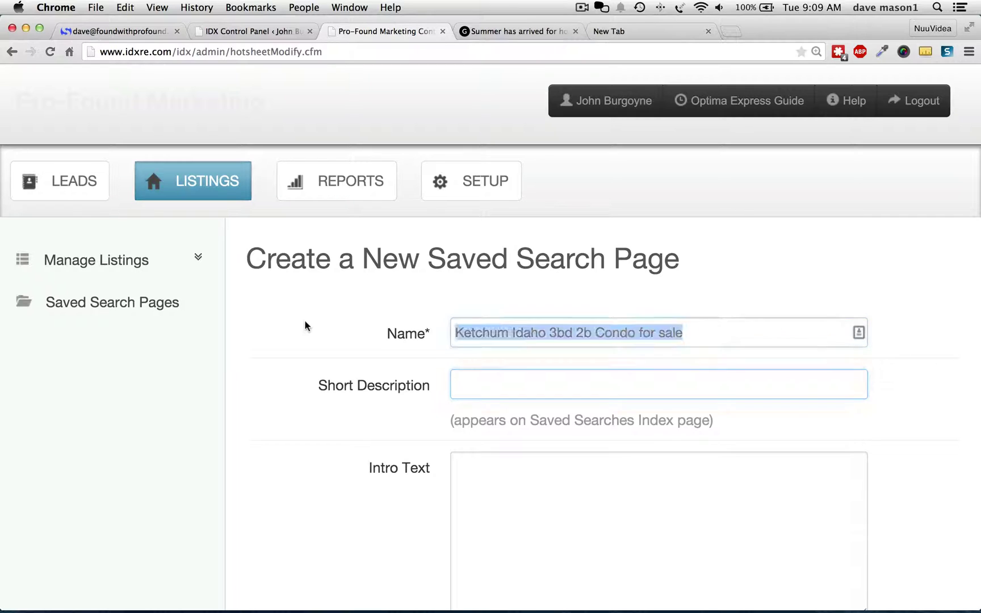
pyautogui.click(483, 388)
pyautogui.press('super+v')
# Enter the intro text "Three bedroom condos with two bathrooms for sale in Ketchum Idaho.".
pyautogui.click(517, 474)
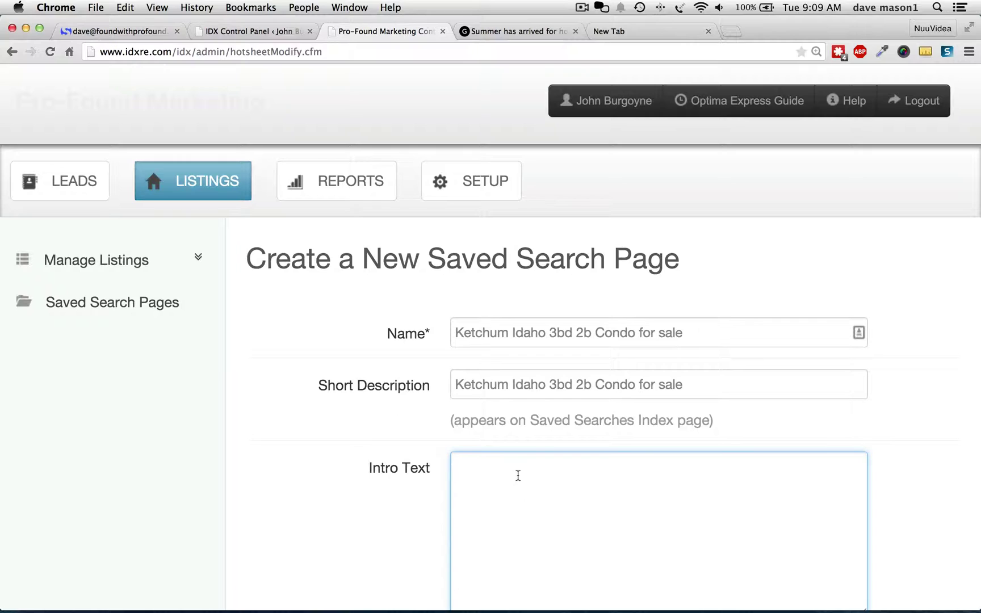
pyautogui.write('Three bedroom condos')
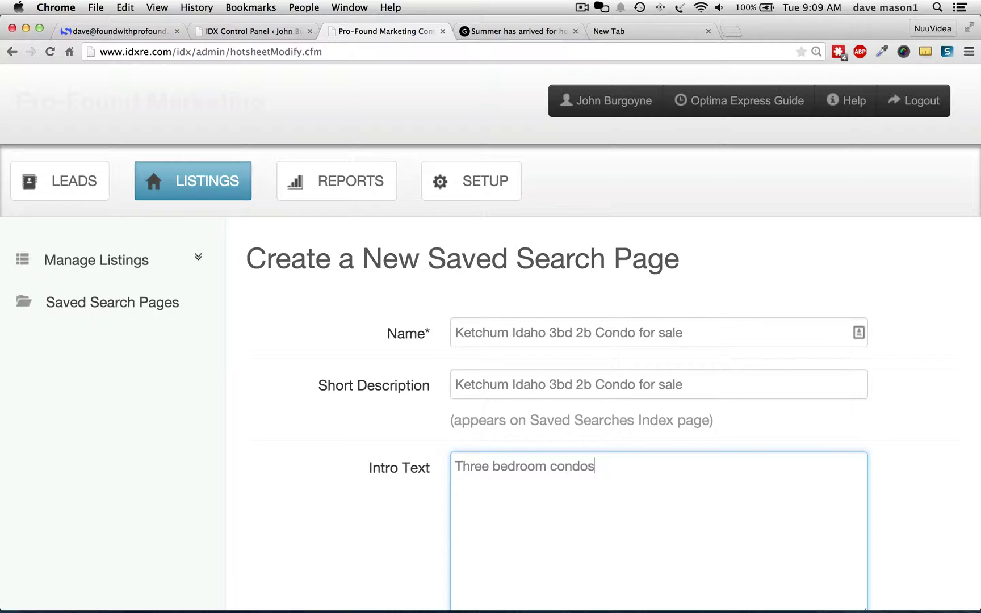
pyautogui.write(' with two bathroo')
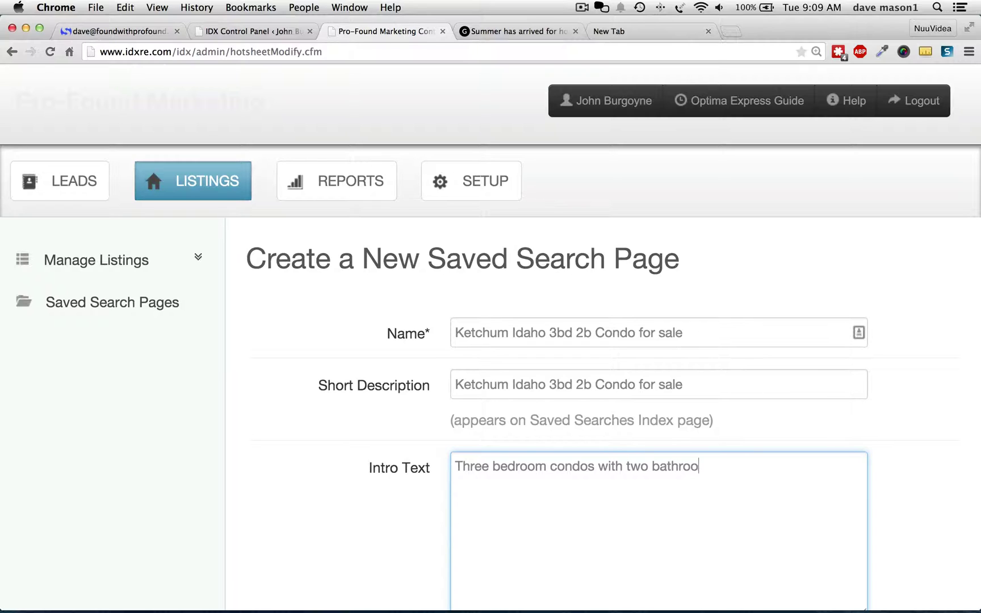
pyautogui.write('ms for sale in Ketchum')
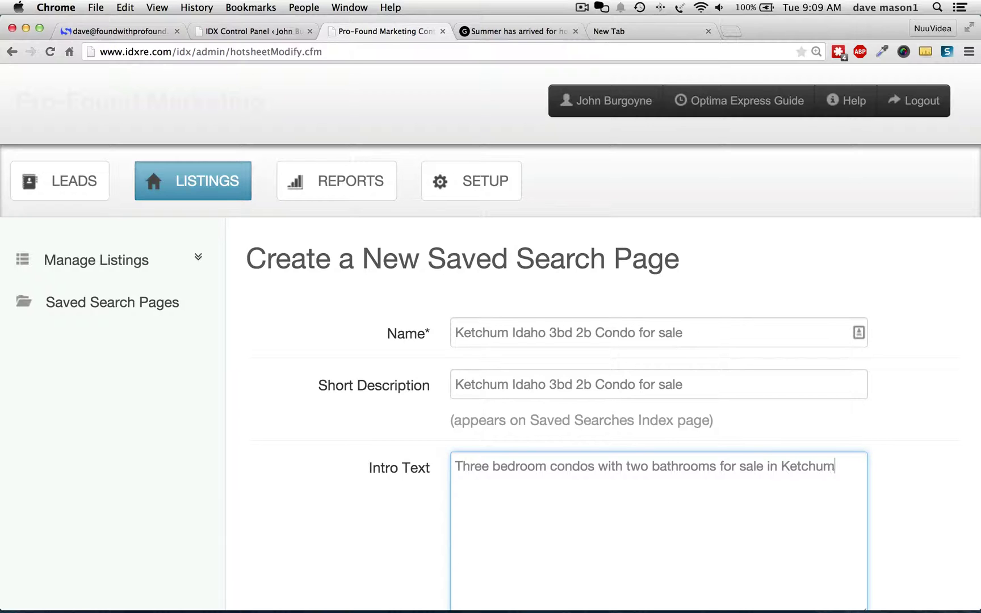
pyautogui.write(' Idaho.')
# Add Ketchum as the area in the Basic MLS Search settings.
pyautogui.scroll(-6, 490, 340)
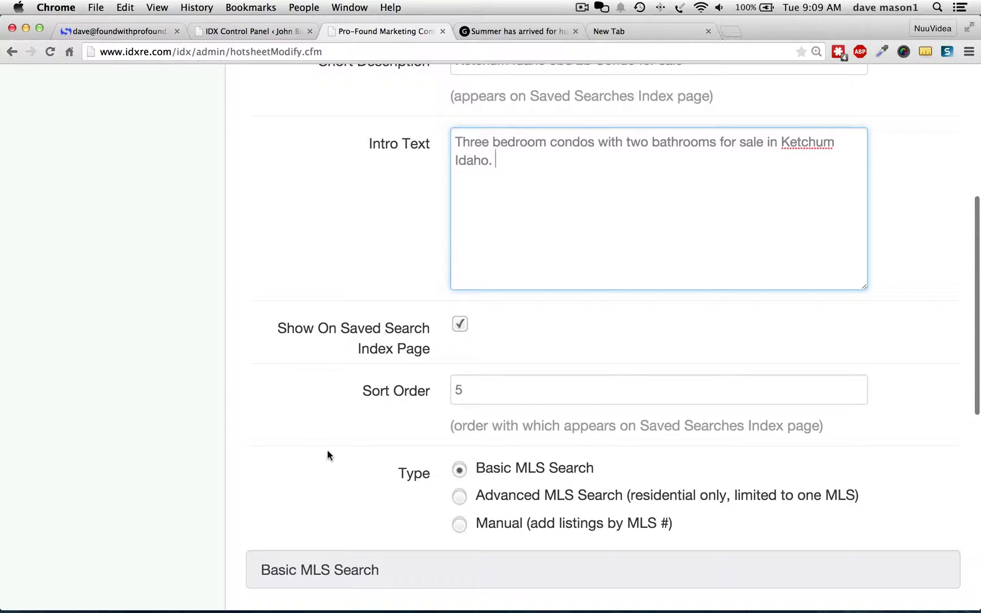
pyautogui.scroll(-3, 327, 451)
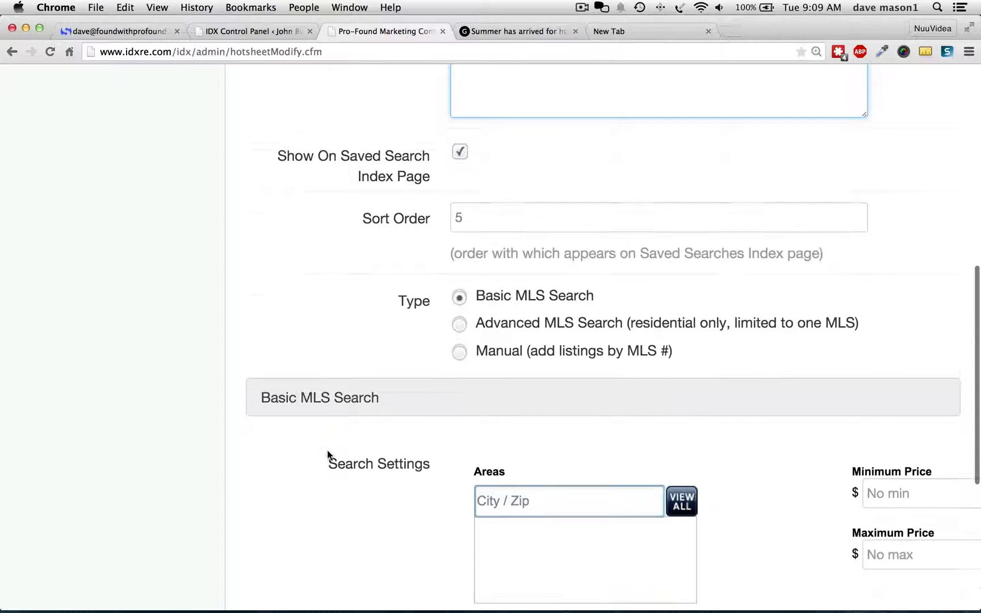
pyautogui.scroll(-2, 671, 487)
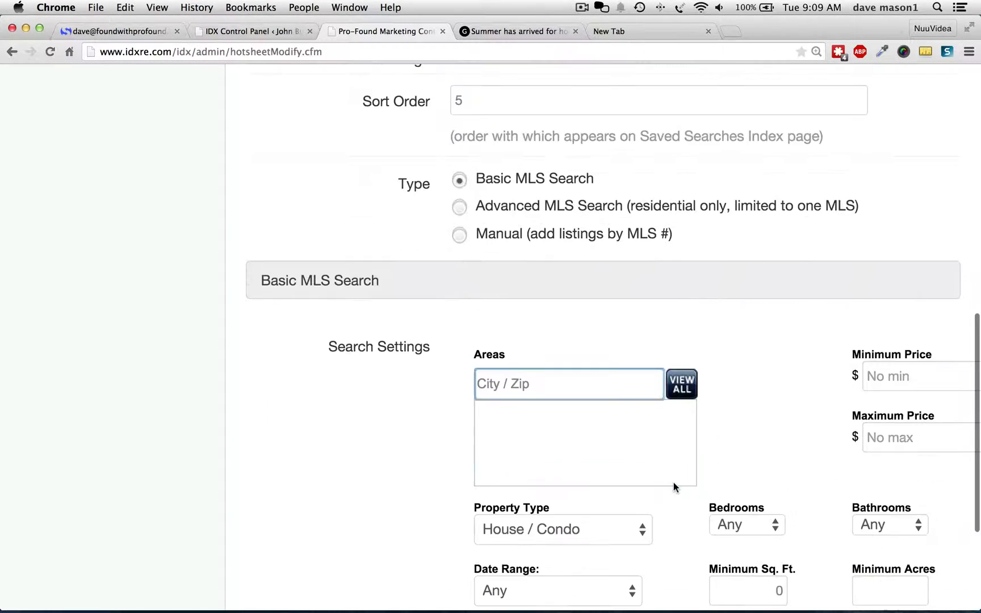
pyautogui.scroll(-1, 674, 482)
pyautogui.click(551, 335)
pyautogui.write('k')
pyautogui.press('Return')
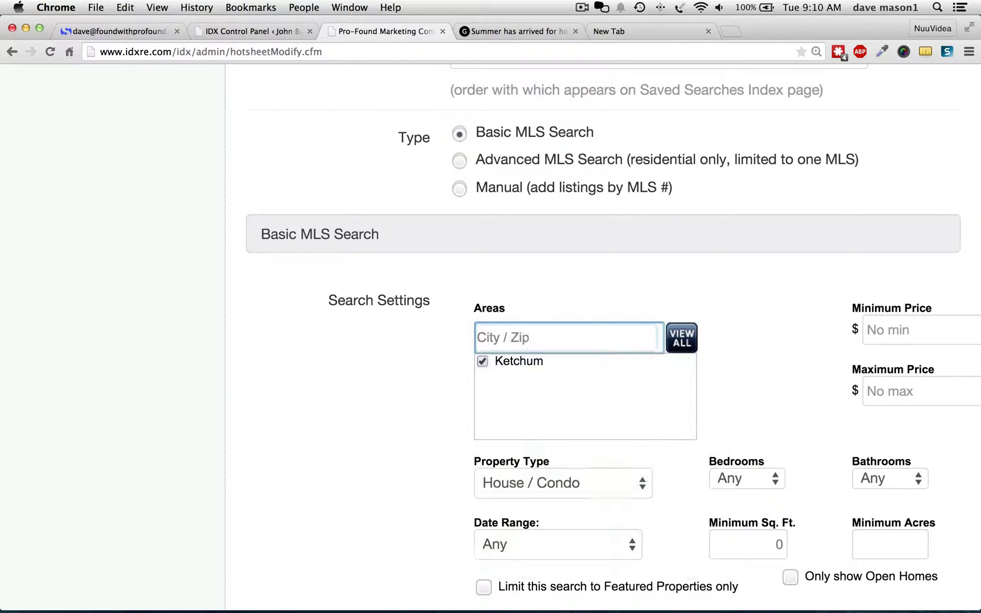
# Set the property type to Condo Only with 3+ bedrooms and 2+ bathrooms, and save the search page.
pyautogui.scroll(-2, 680, 350)
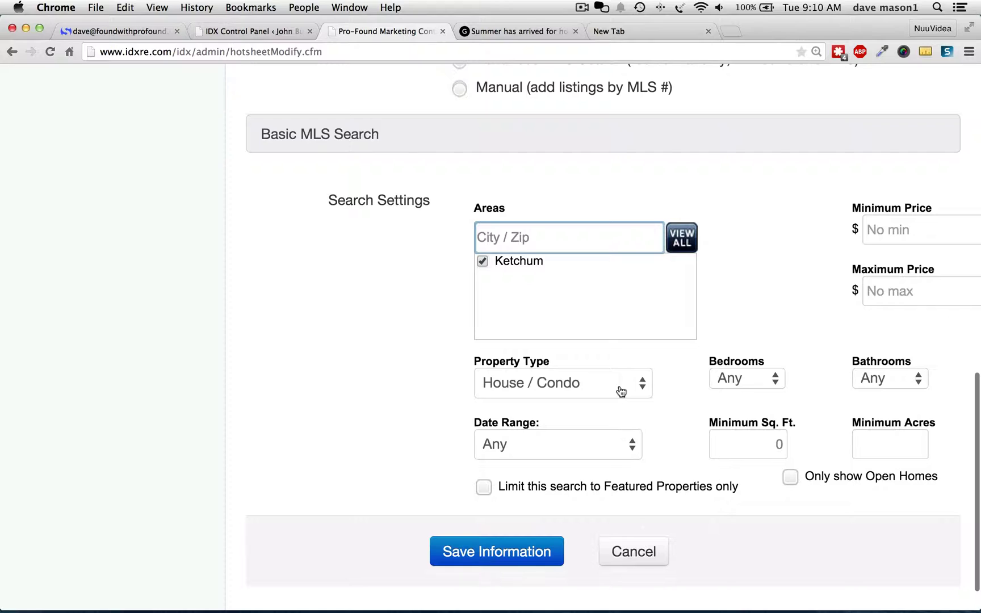
pyautogui.click(621, 389)
pyautogui.click(581, 422)
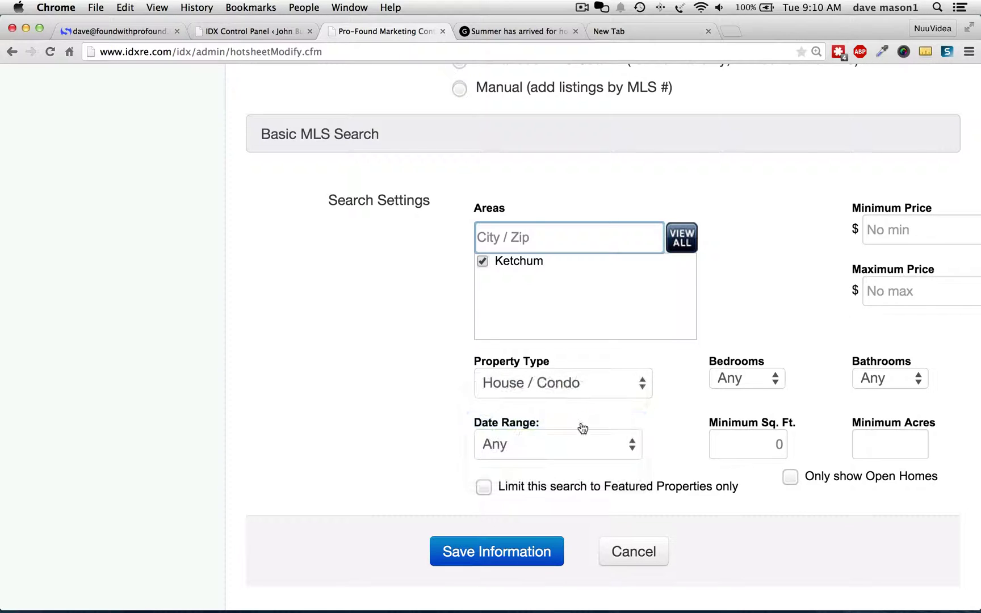
pyautogui.click(734, 379)
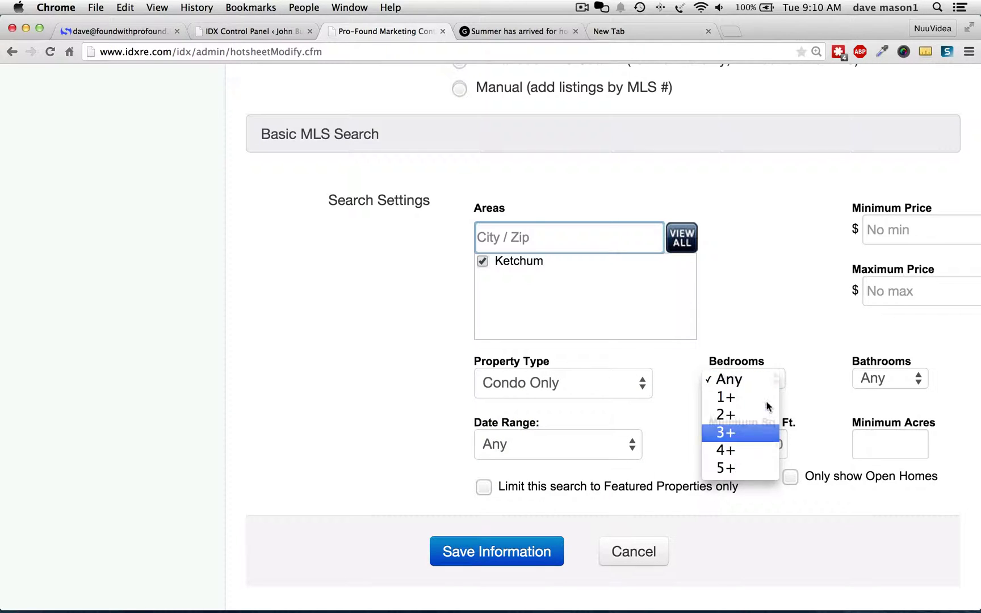
pyautogui.click(734, 431)
pyautogui.click(892, 381)
pyautogui.click(881, 415)
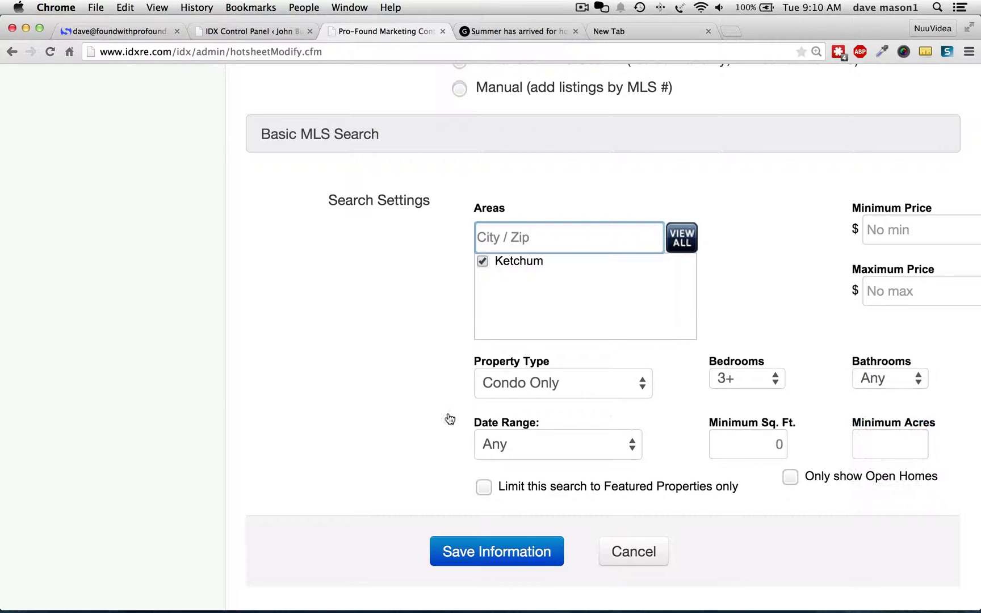
pyautogui.scroll(-2, 393, 415)
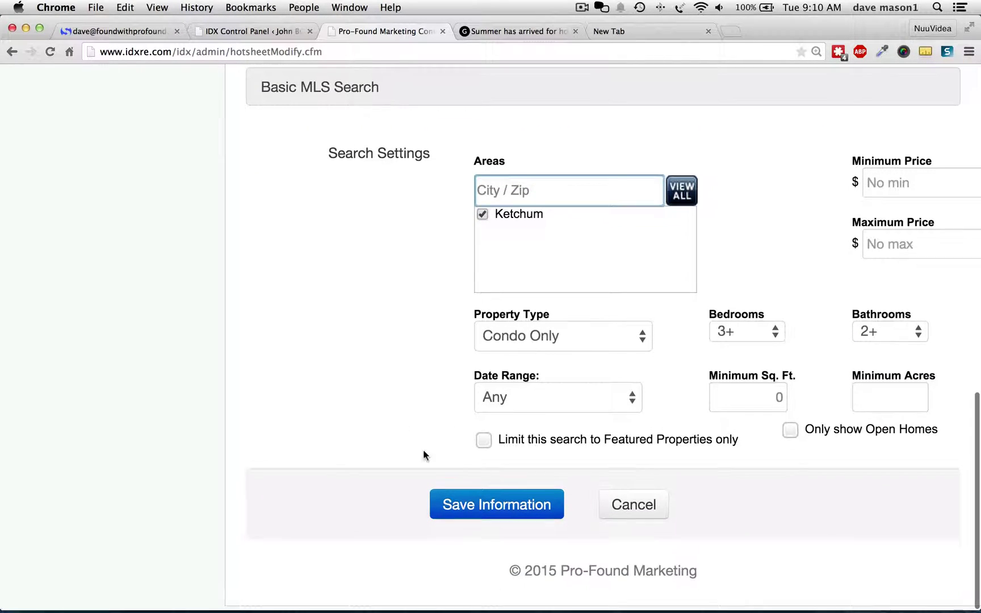
pyautogui.click(493, 513)
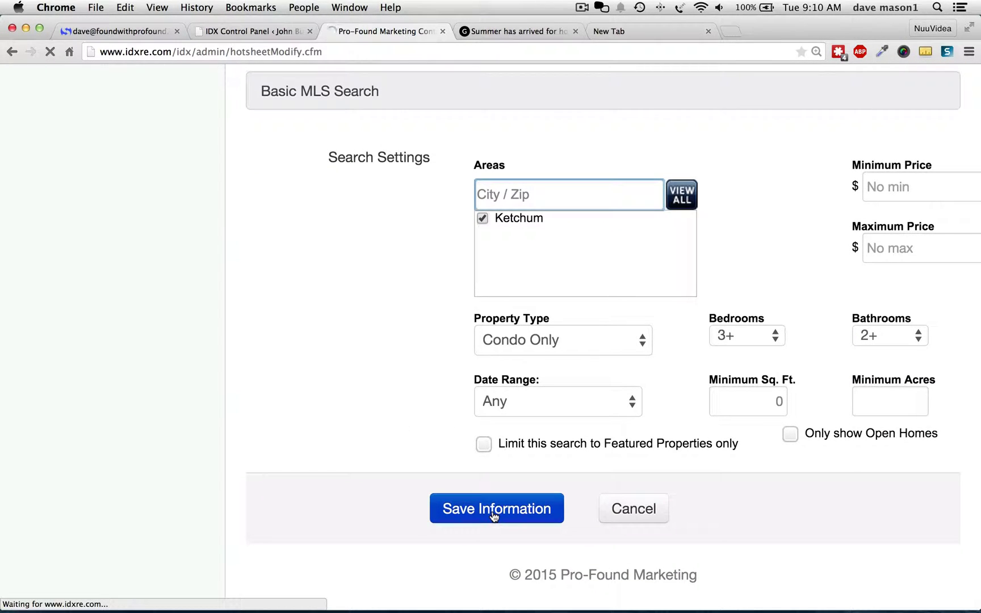
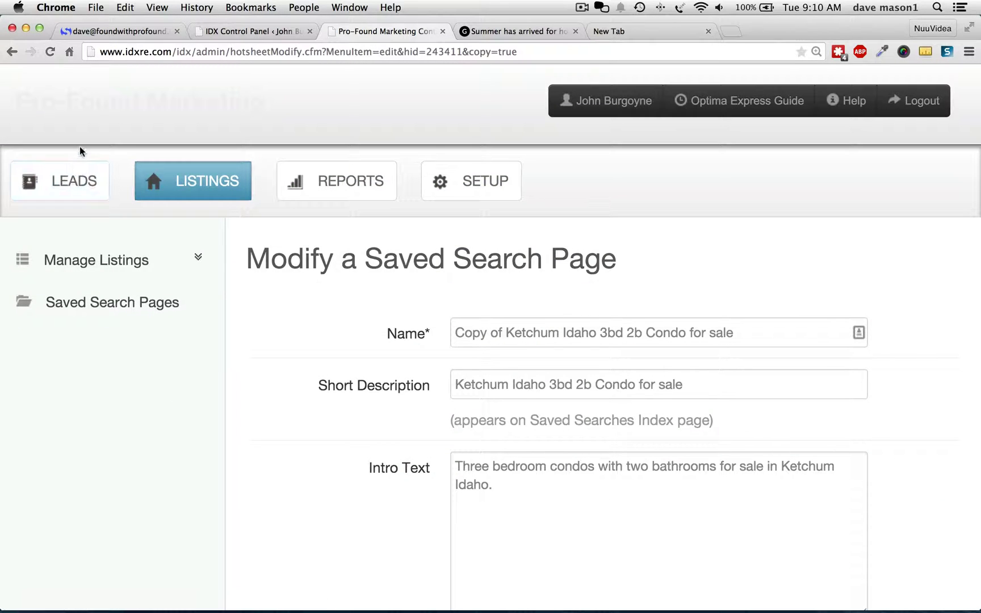
# Switch to the WordPress admin and add a new post titled "Three bedroom two bath condos for sale in Ketchum Idaho".
pyautogui.click(243, 32)
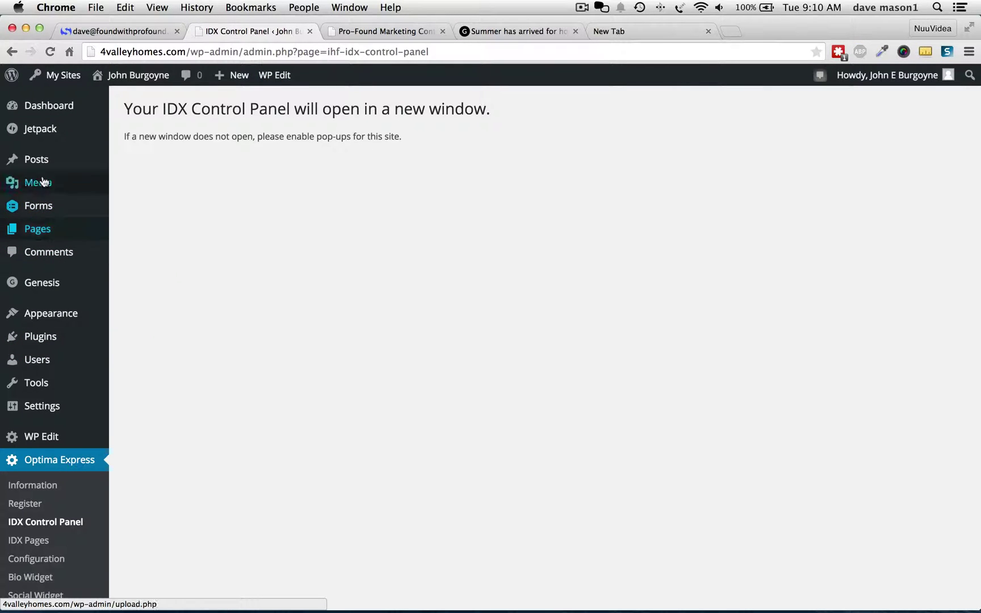
pyautogui.moveTo(43, 167)
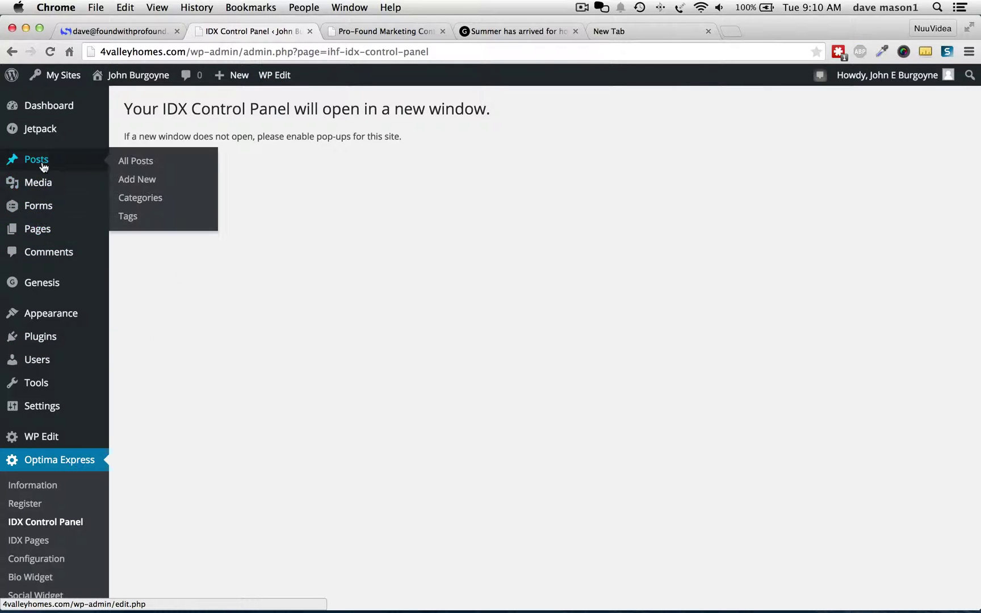
pyautogui.click(145, 181)
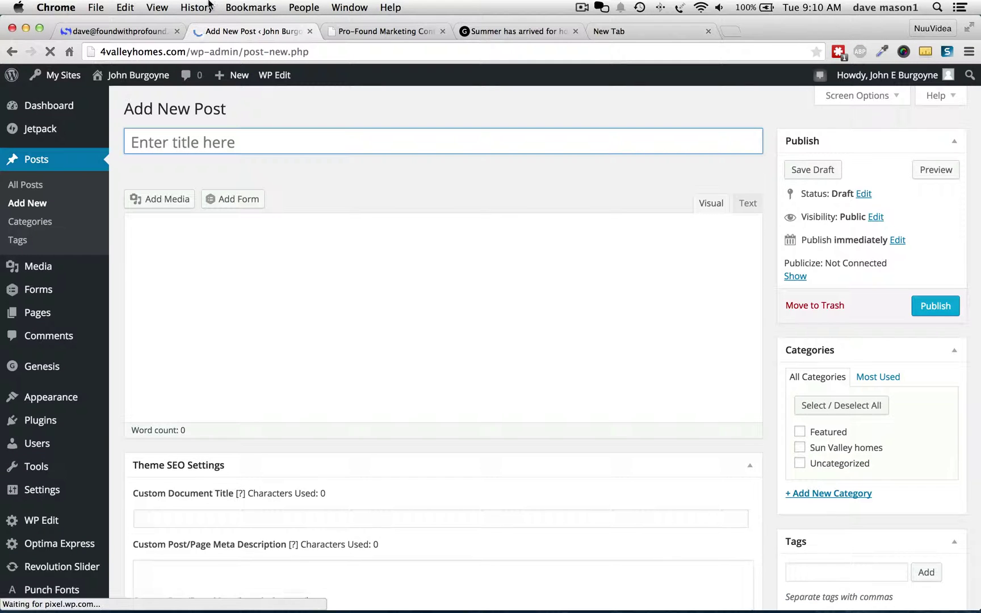
pyautogui.write('Th')
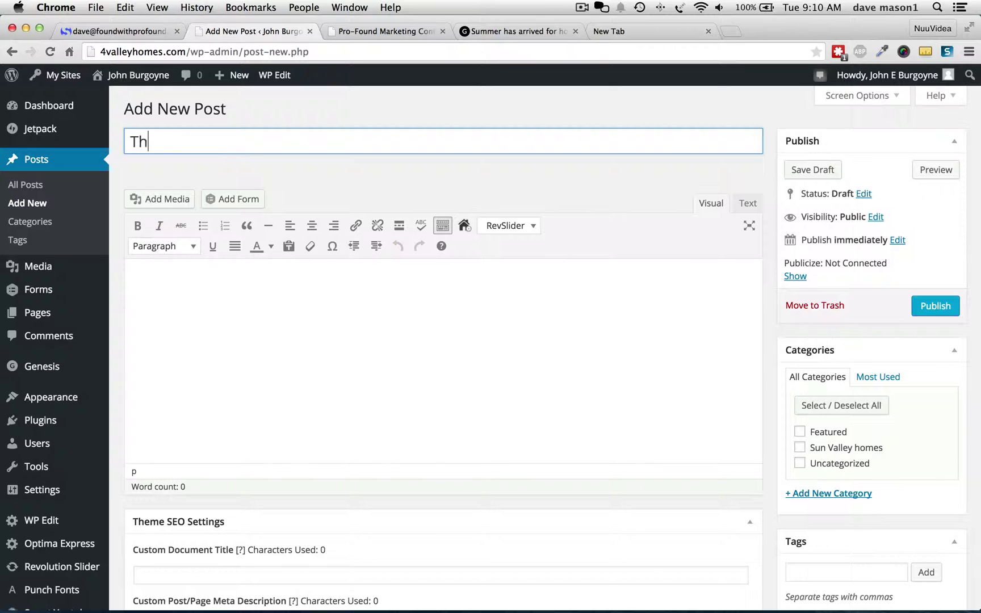
pyautogui.write('ree bedroom ')
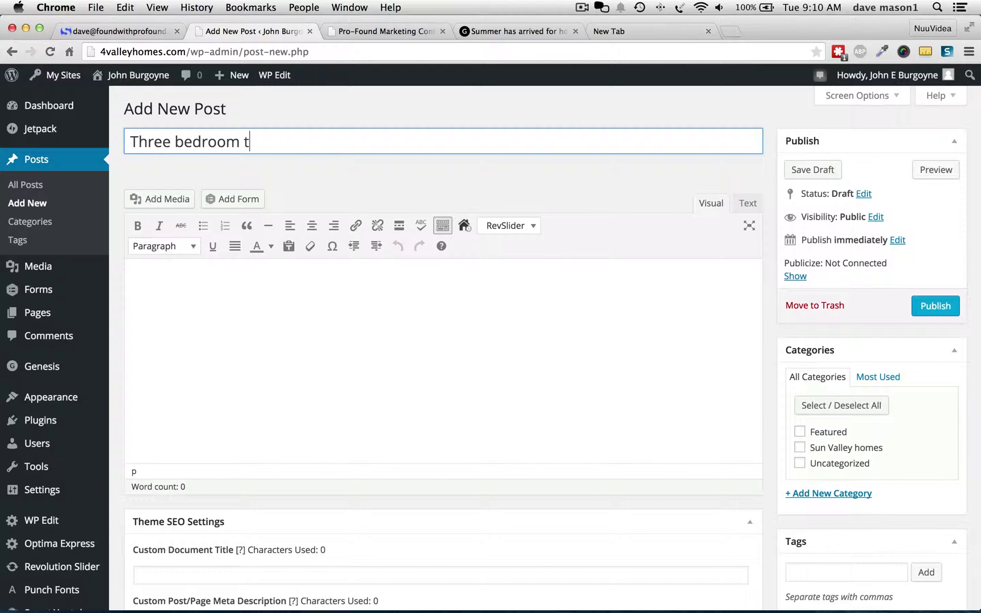
pyautogui.write('two bath co')
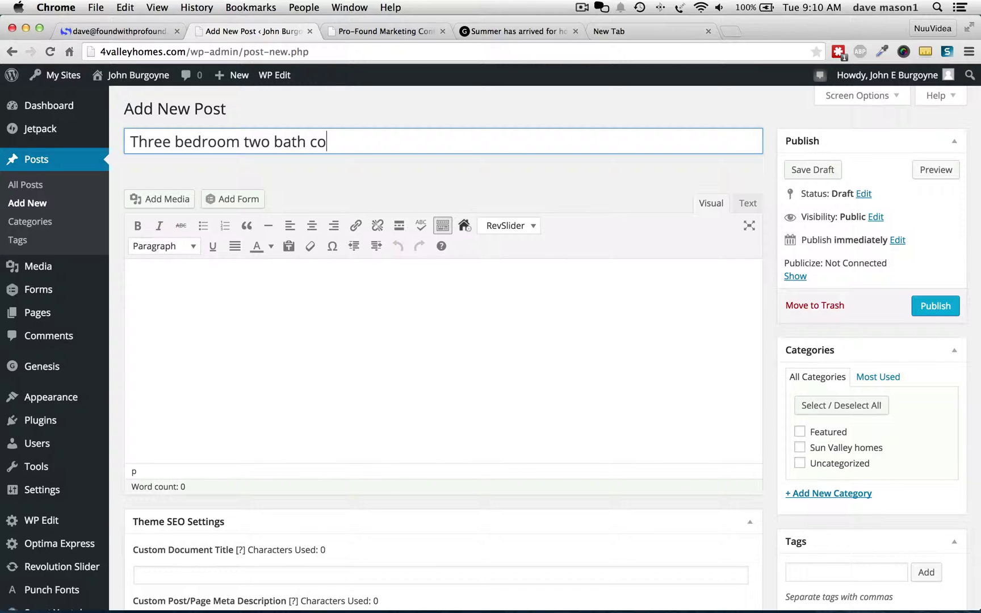
pyautogui.write('ndos for sale in ')
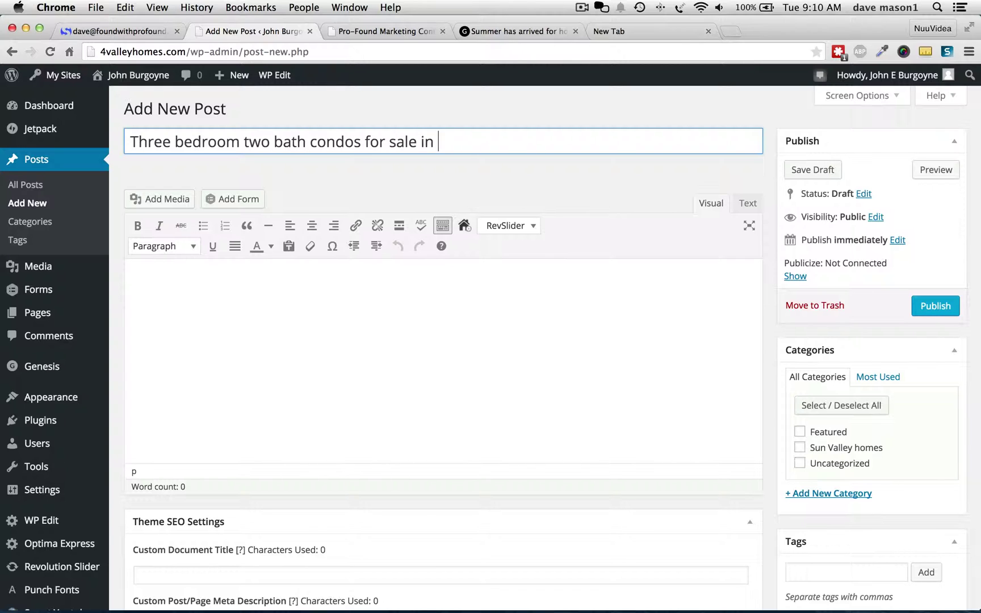
pyautogui.write('Ketchum Idaho')
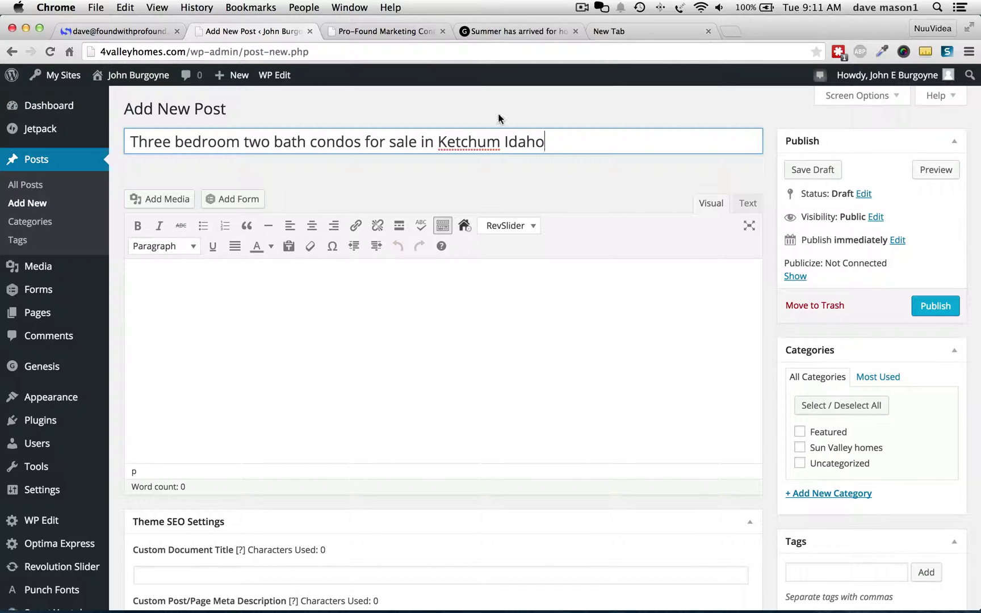
# Copy the post's title into its body text and start a new paragraph below it.
pyautogui.moveTo(554, 141); pyautogui.dragTo(111, 157)
pyautogui.press('super+c')
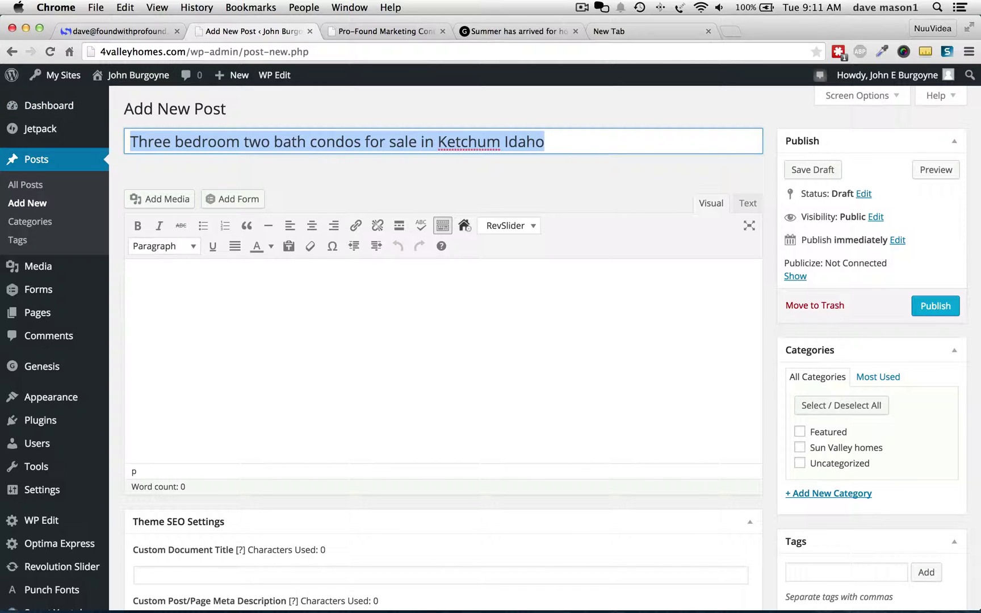
pyautogui.click(159, 286)
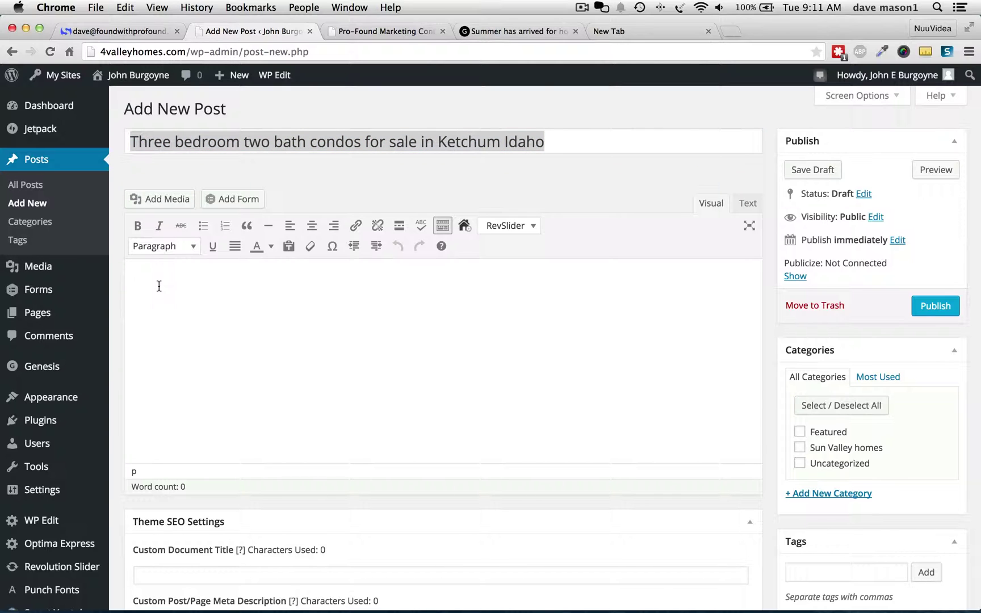
pyautogui.press('super+v')
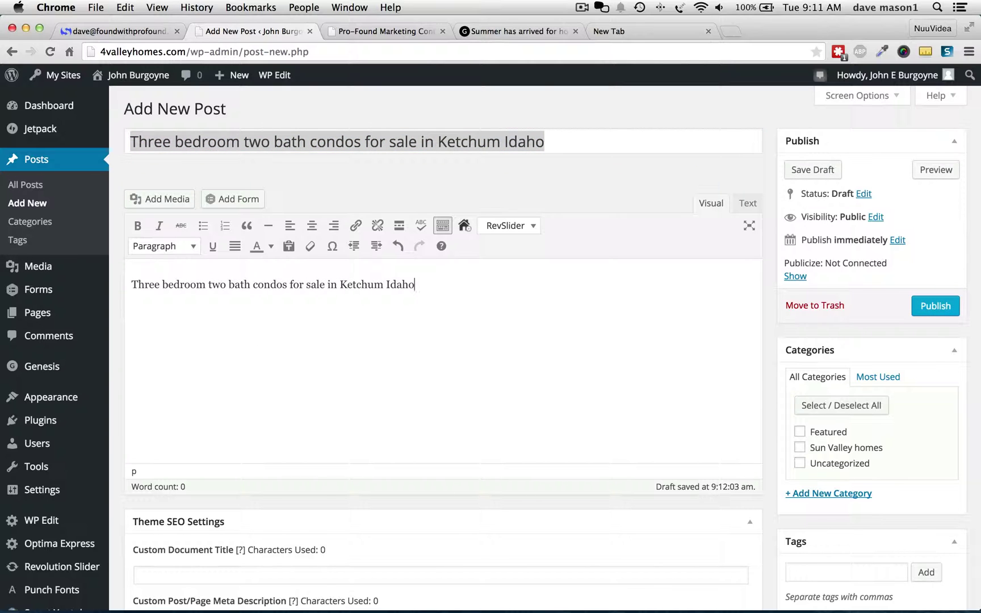
pyautogui.press('Return')
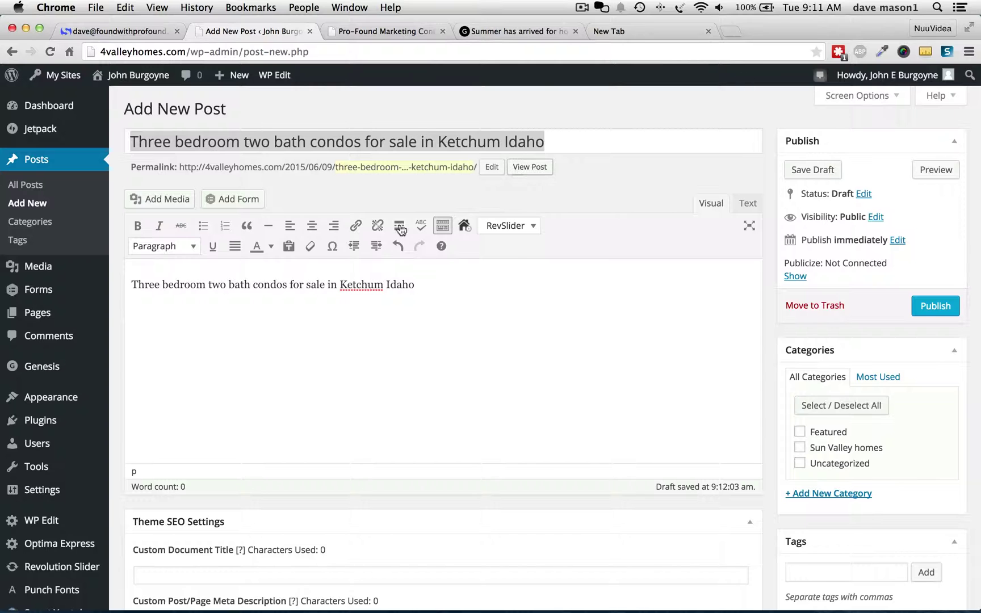
# Examine the Listings, Search and IDX Pages options for inserting an Optima Express shortcode, without inserting one.
pyautogui.click(464, 227)
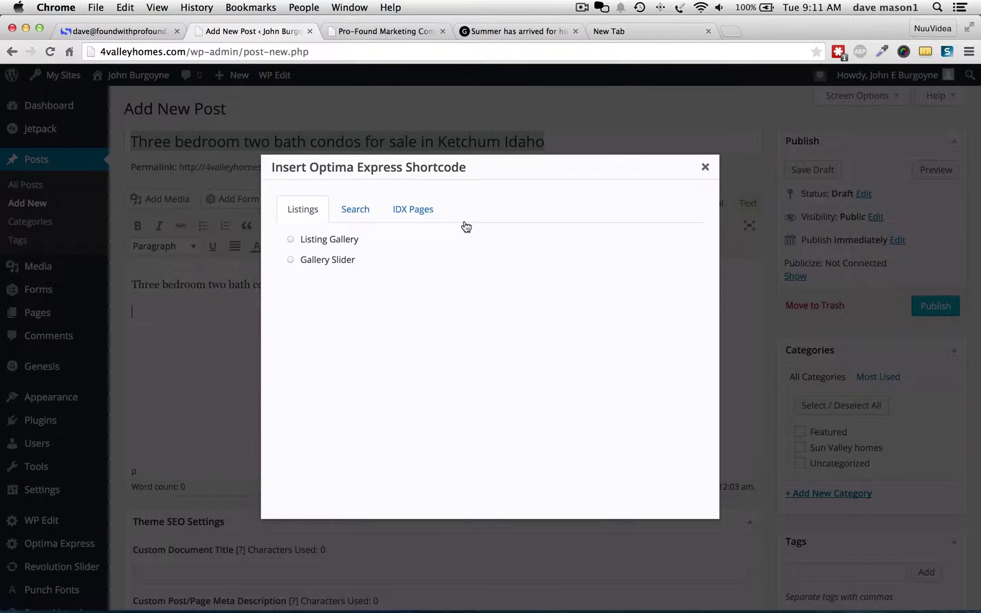
pyautogui.click(407, 210)
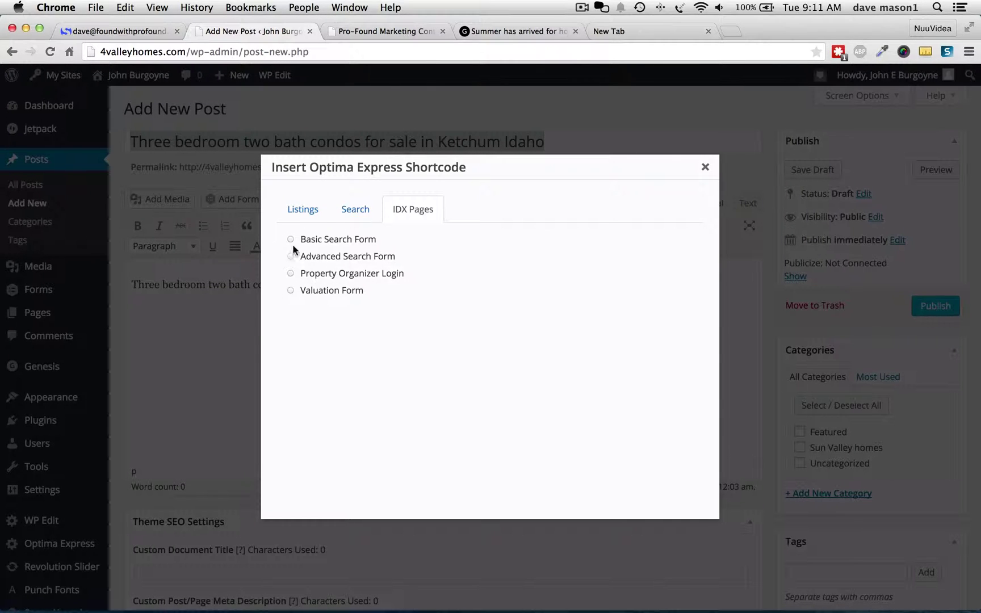
pyautogui.click(302, 213)
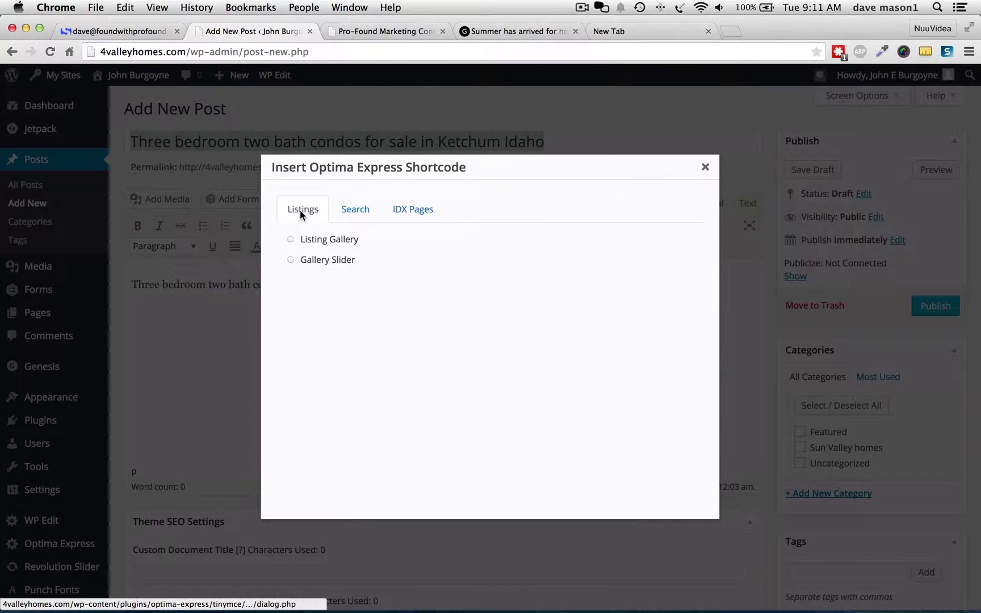
pyautogui.click(356, 211)
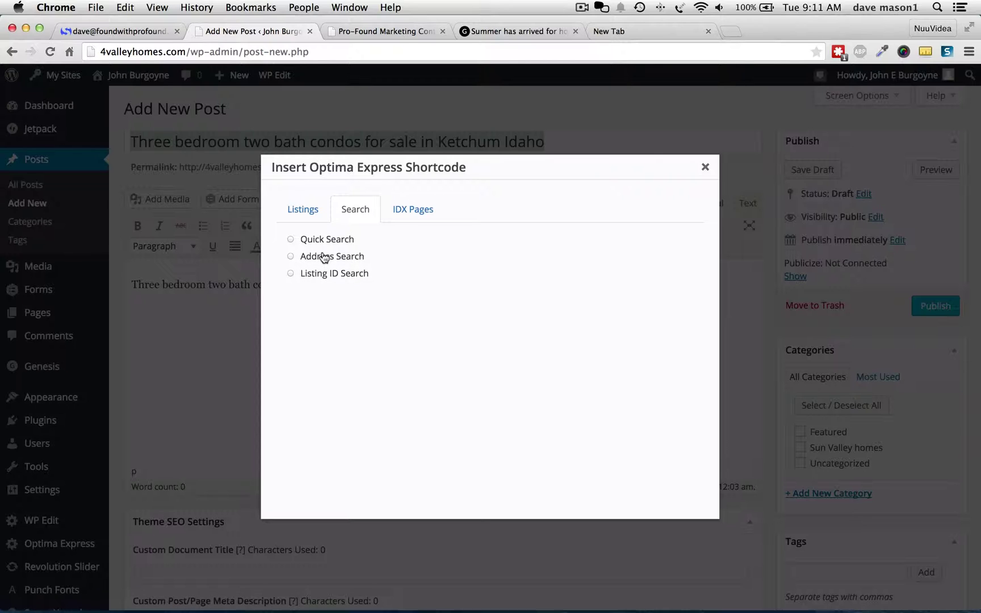
pyautogui.click(409, 207)
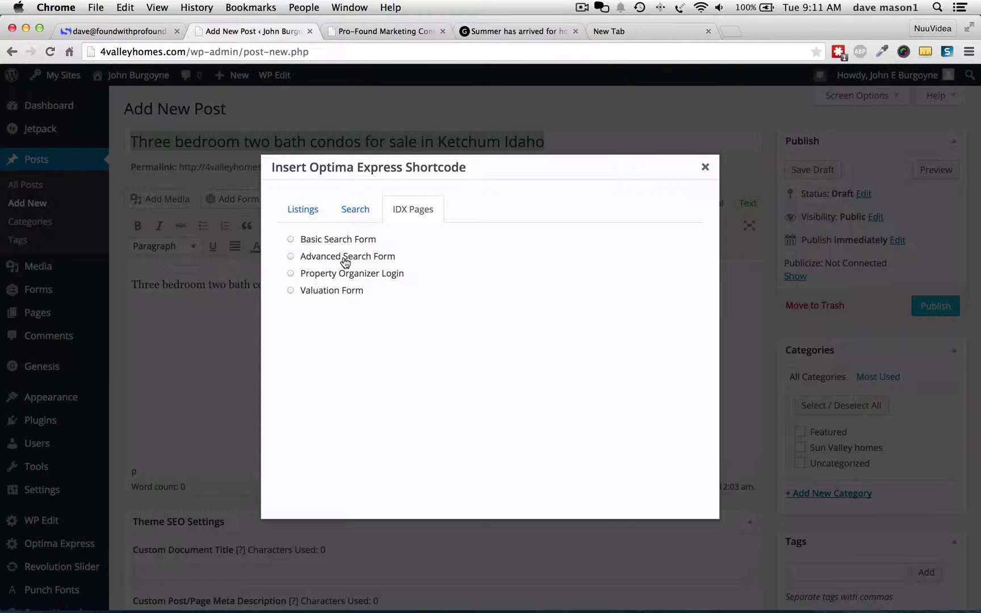
pyautogui.click(356, 209)
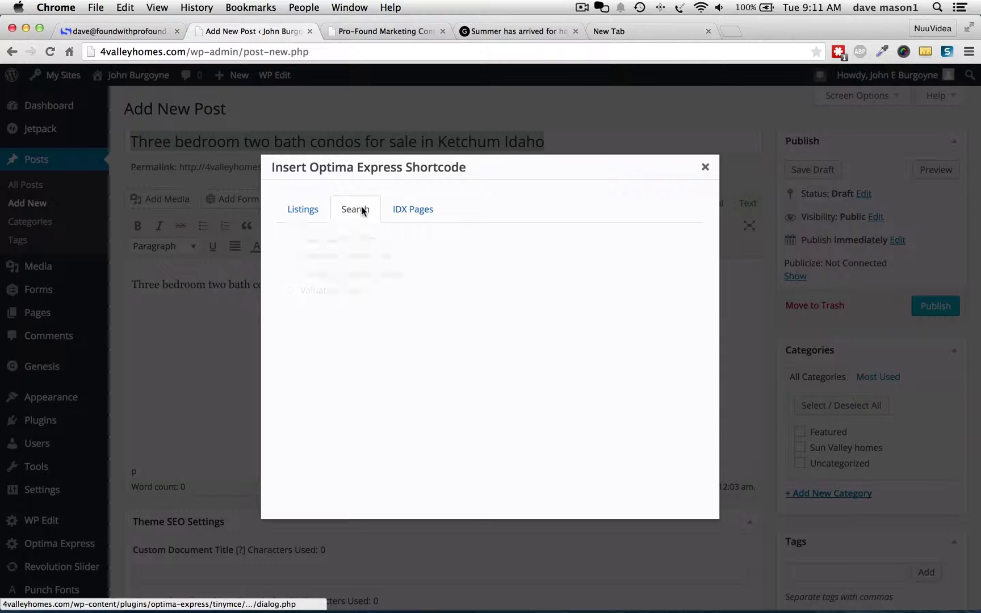
pyautogui.click(299, 209)
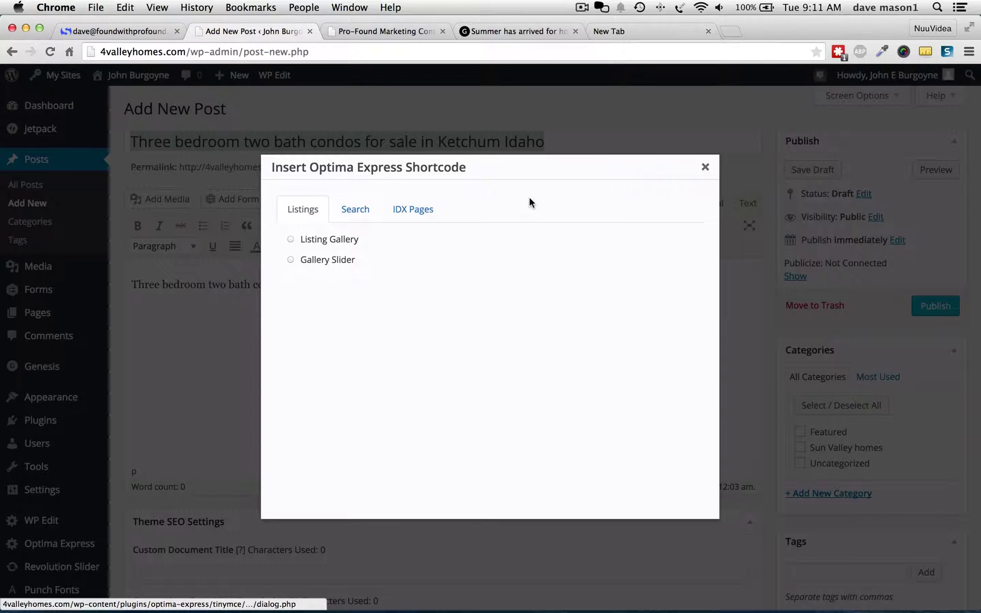
pyautogui.click(705, 168)
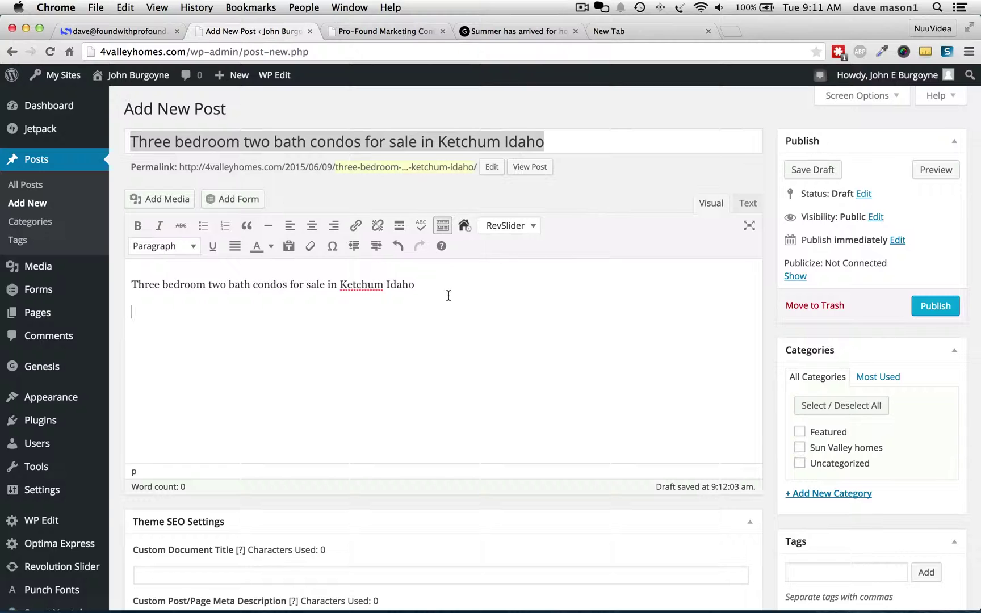
pyautogui.press('super+v')
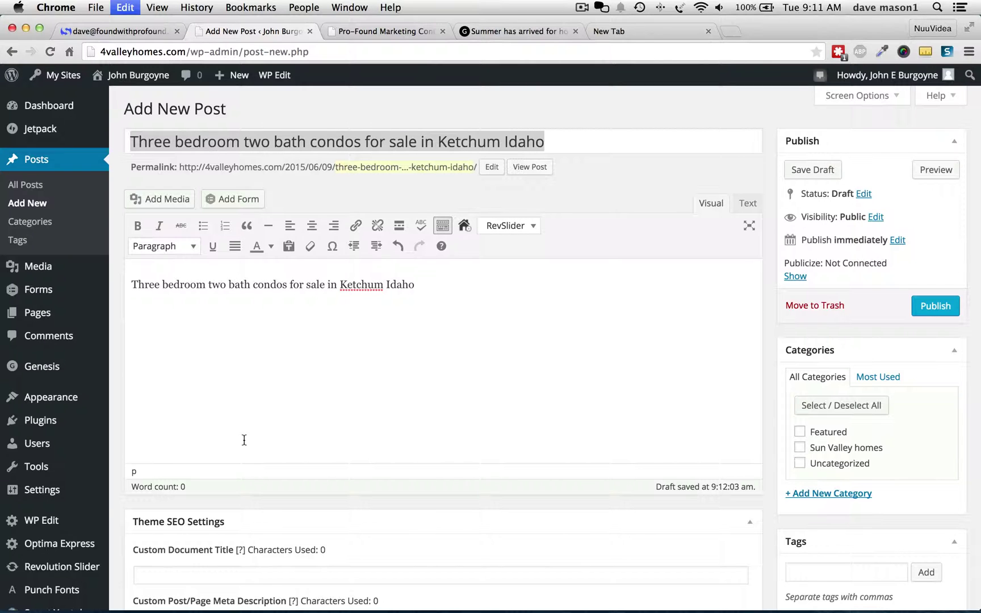
pyautogui.moveTo(732, 283); pyautogui.dragTo(420, 284)
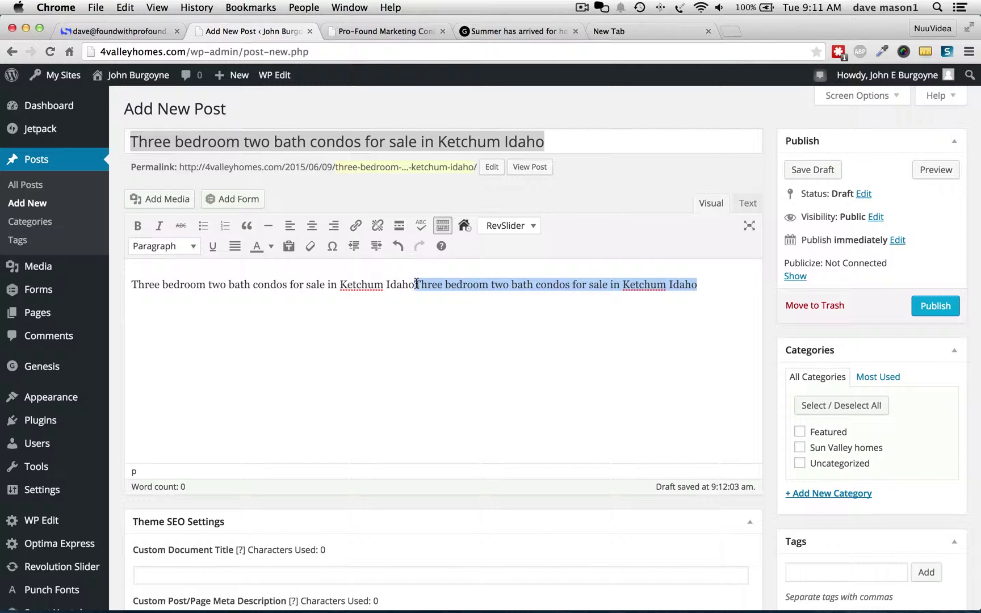
pyautogui.press('BackSpace')
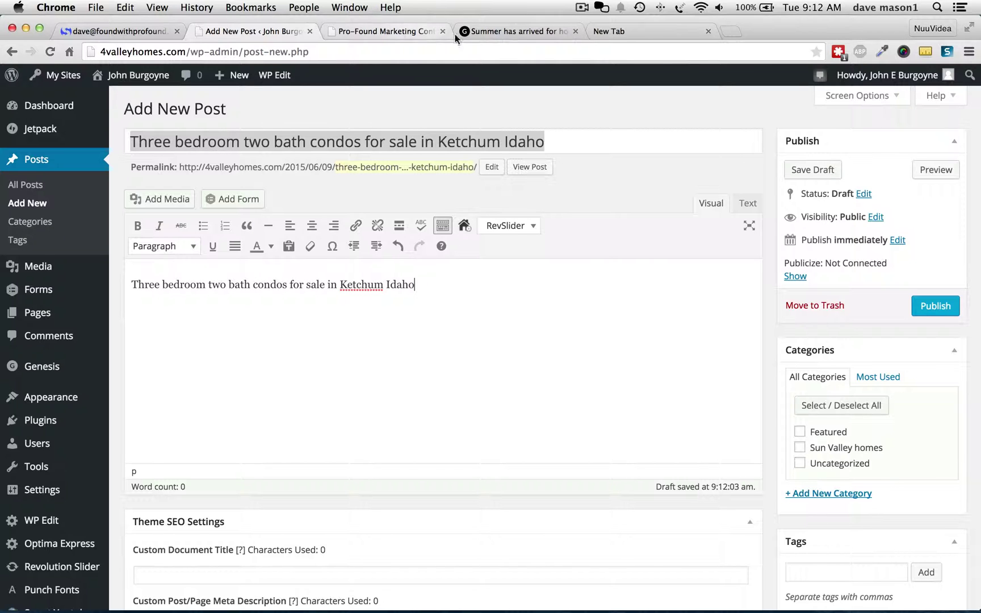
# Switch to the IDX Control Panel, save the copied Ketchum condo search page, and open a further copy of it.
pyautogui.click(404, 32)
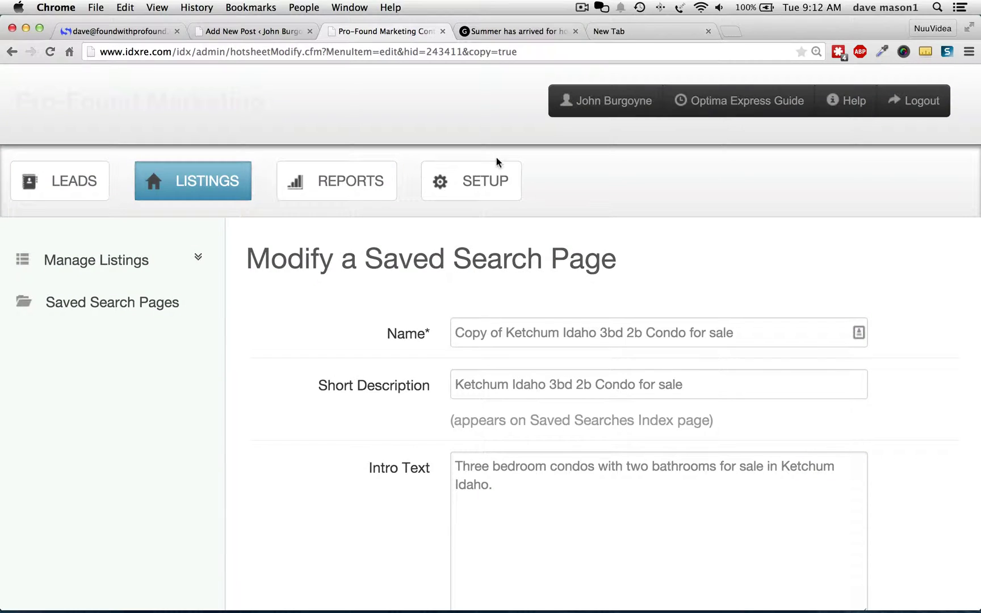
pyautogui.scroll(-15, 530, 266)
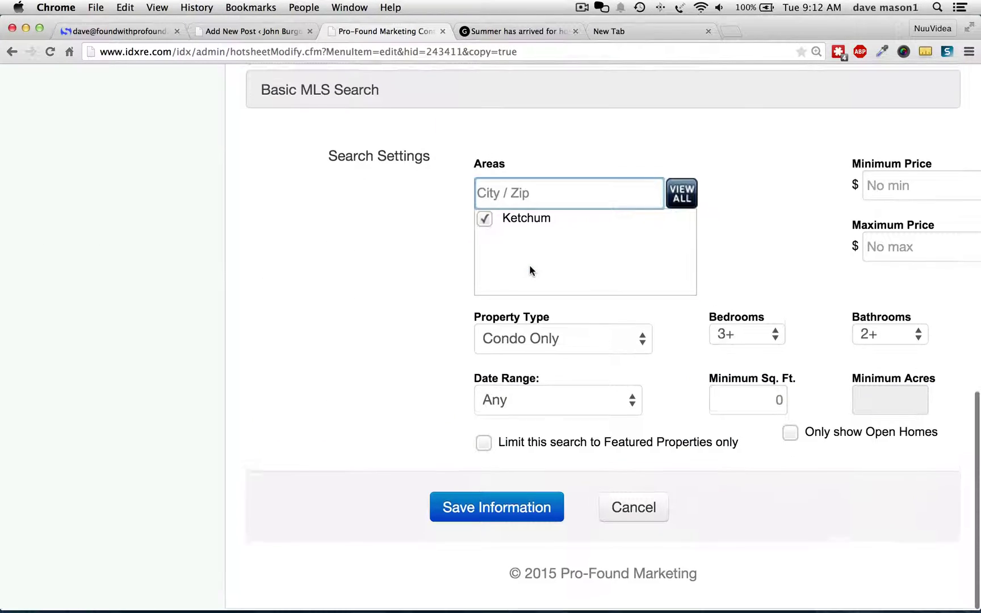
pyautogui.click(473, 511)
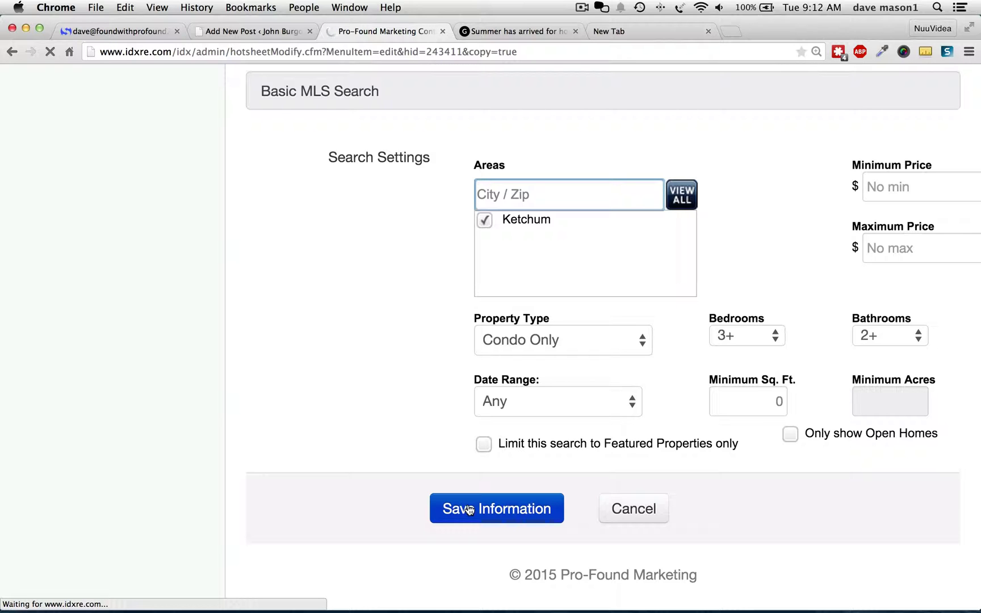
pyautogui.scroll(-4, 511, 426)
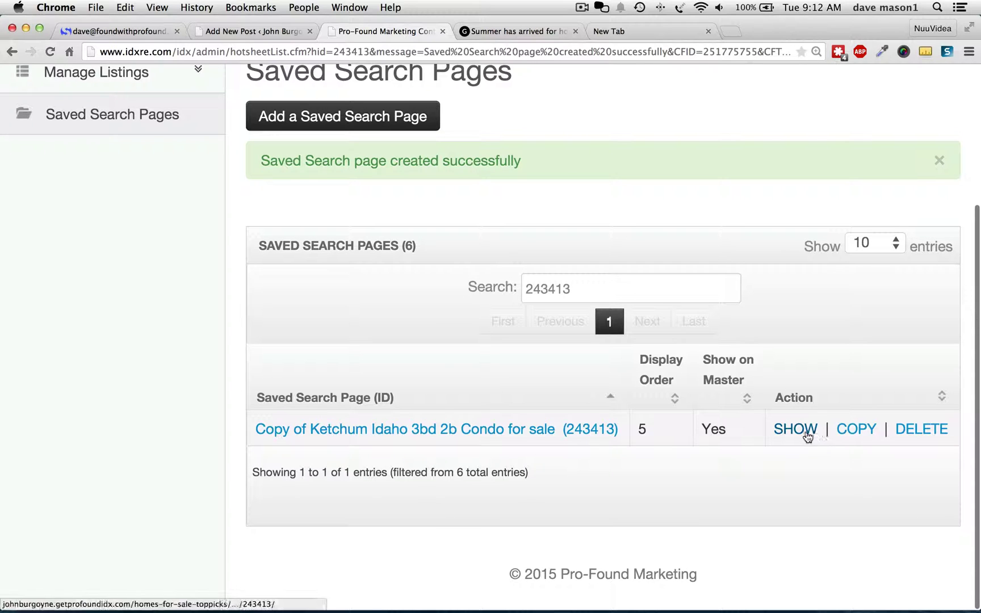
pyautogui.click(860, 434)
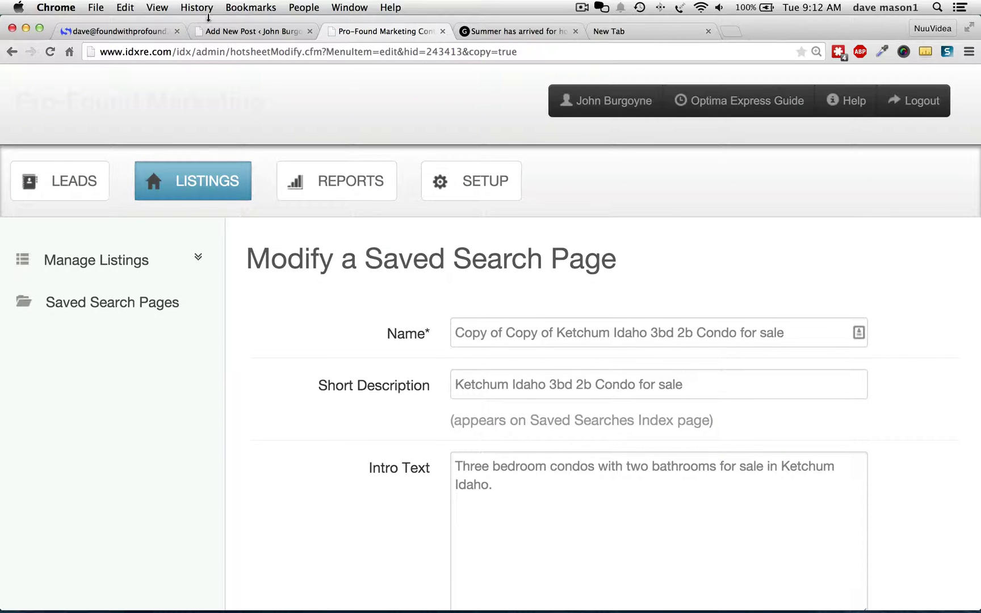
pyautogui.click(227, 31)
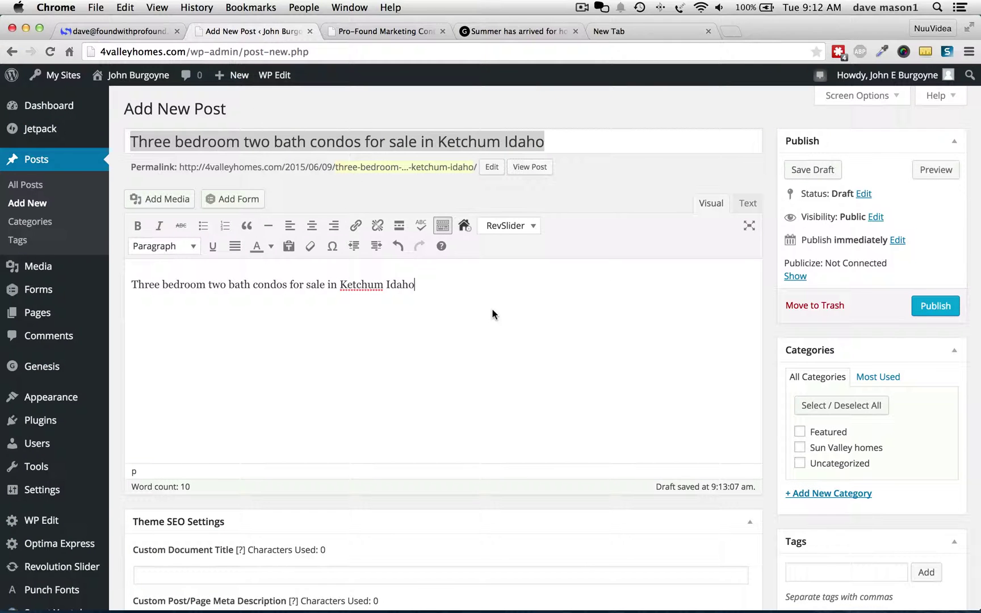
pyautogui.press('Return')
pyautogui.press('super+v')
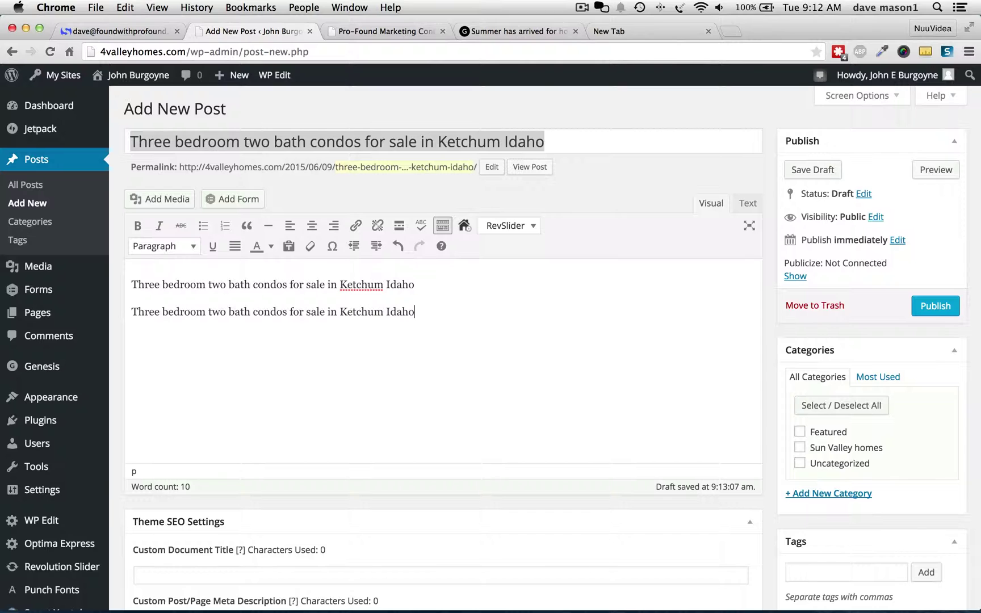
pyautogui.moveTo(478, 316); pyautogui.dragTo(71, 297)
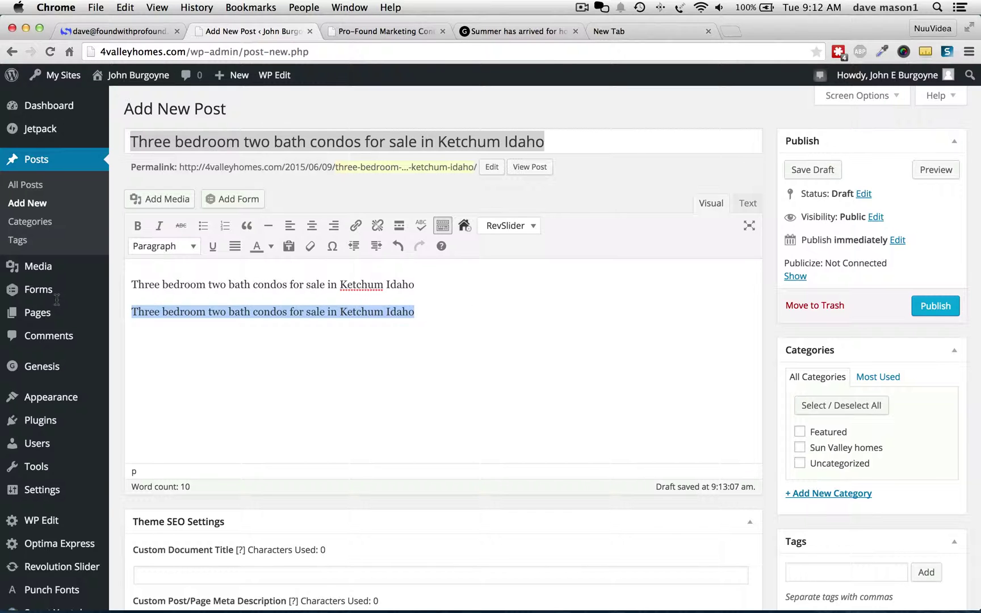
pyautogui.press('BackSpace')
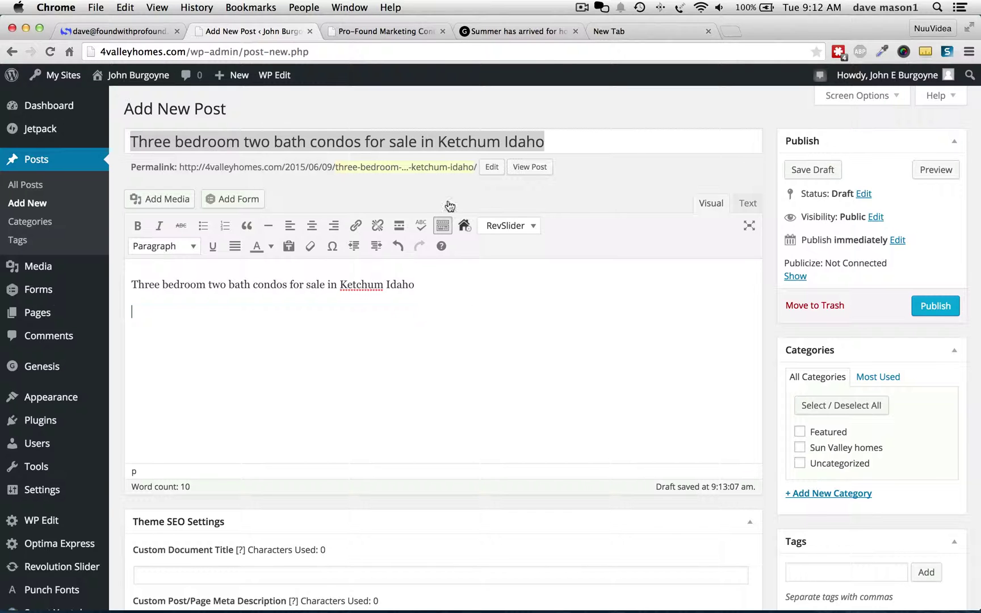
# Switch to the IDX Control Panel, review the copied page's search settings, and open the list of saved search pages.
pyautogui.click(383, 32)
pyautogui.scroll(-15, 915, 439)
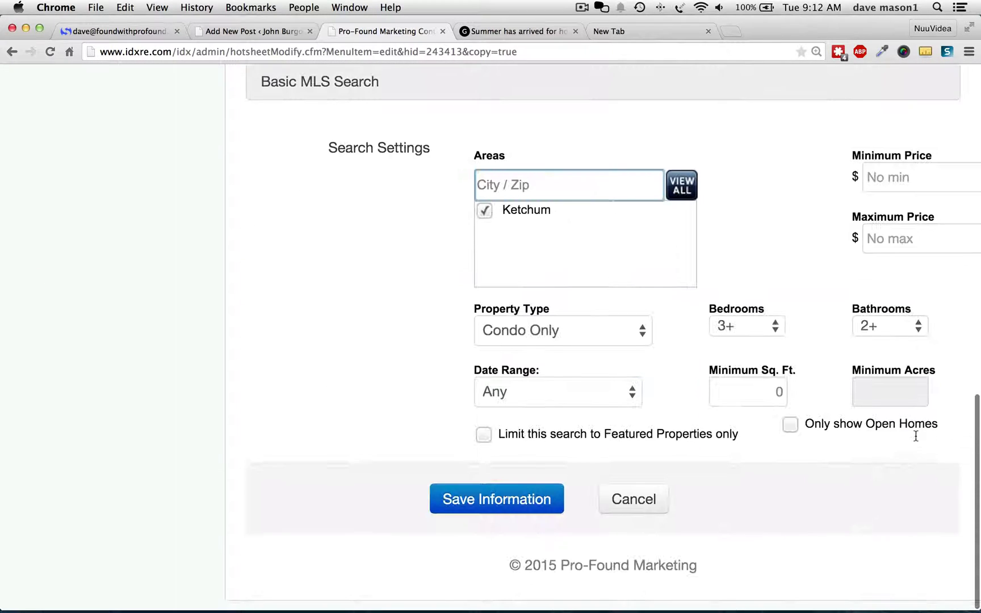
pyautogui.scroll(15, 138, 199)
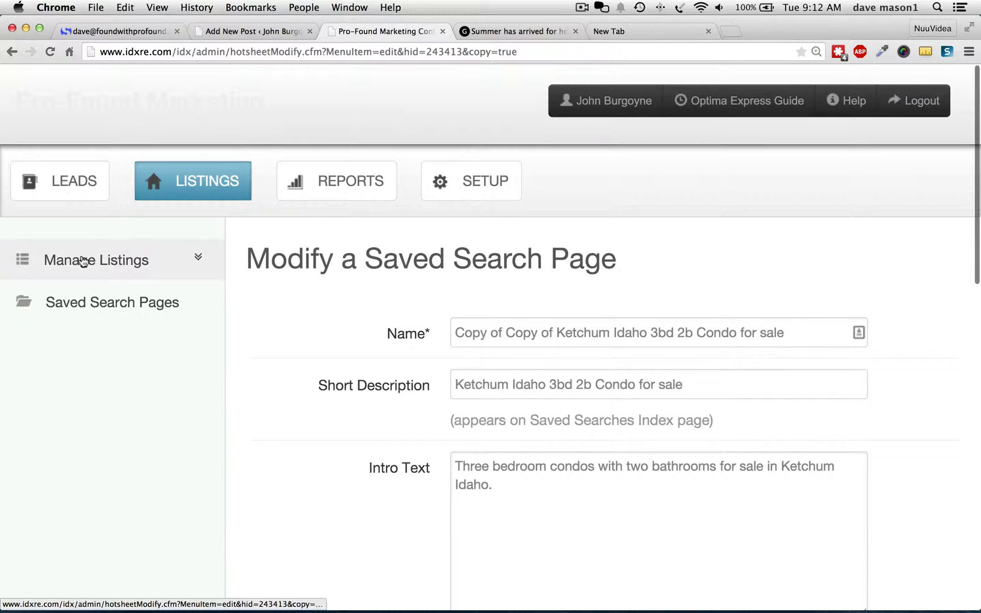
pyautogui.click(83, 260)
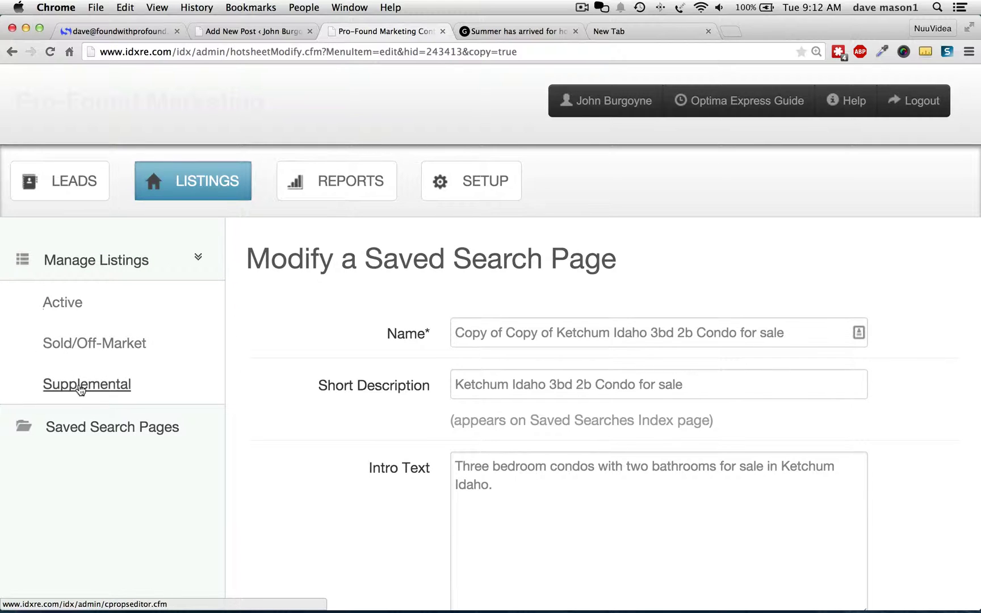
pyautogui.click(90, 426)
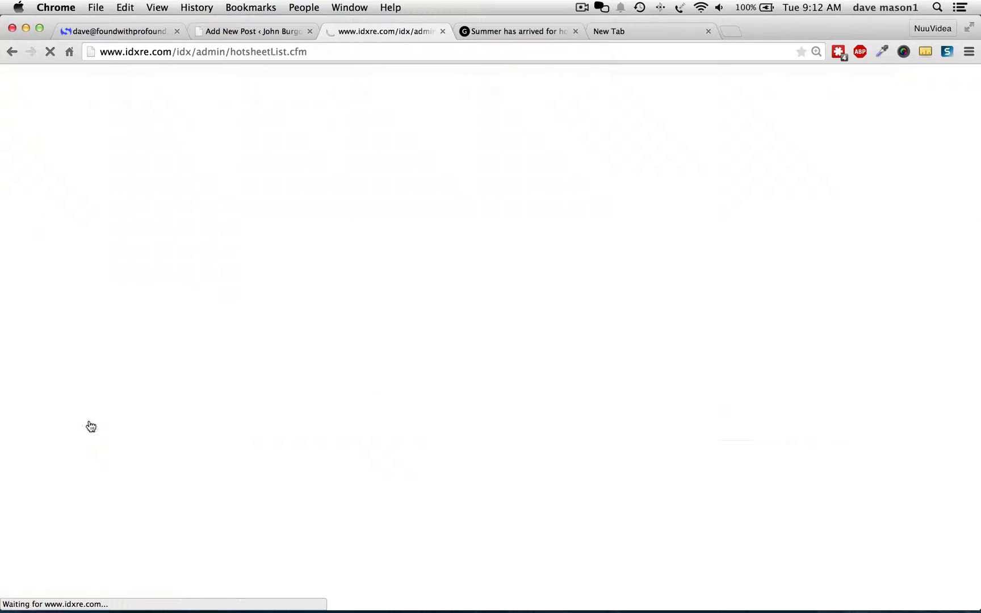
pyautogui.scroll(-2, 355, 409)
pyautogui.scroll(-4, 355, 409)
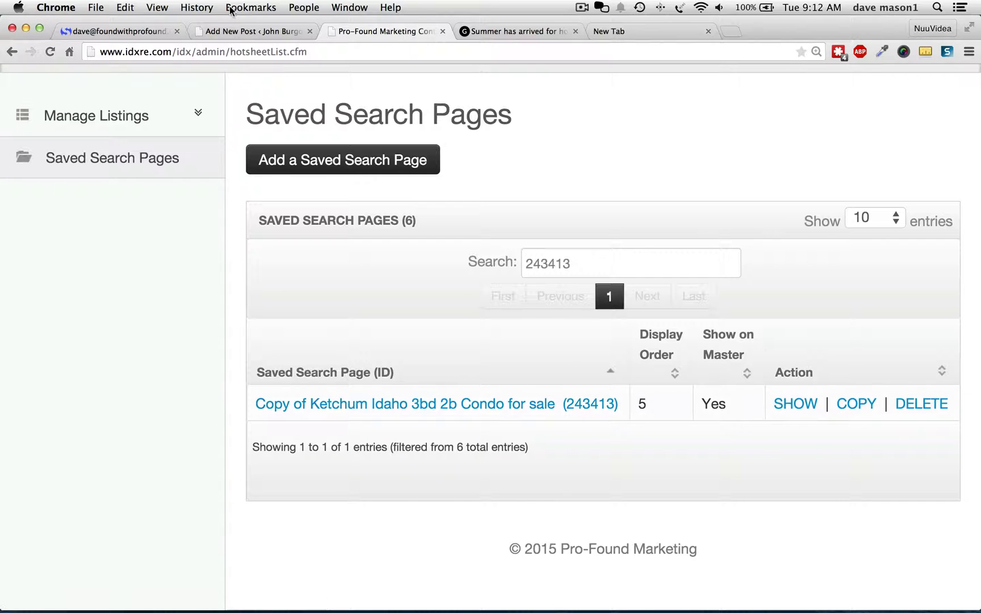
# Switch to the WordPress post draft, try the Listing ID Search shortcode below the body text, and remove it.
pyautogui.click(241, 30)
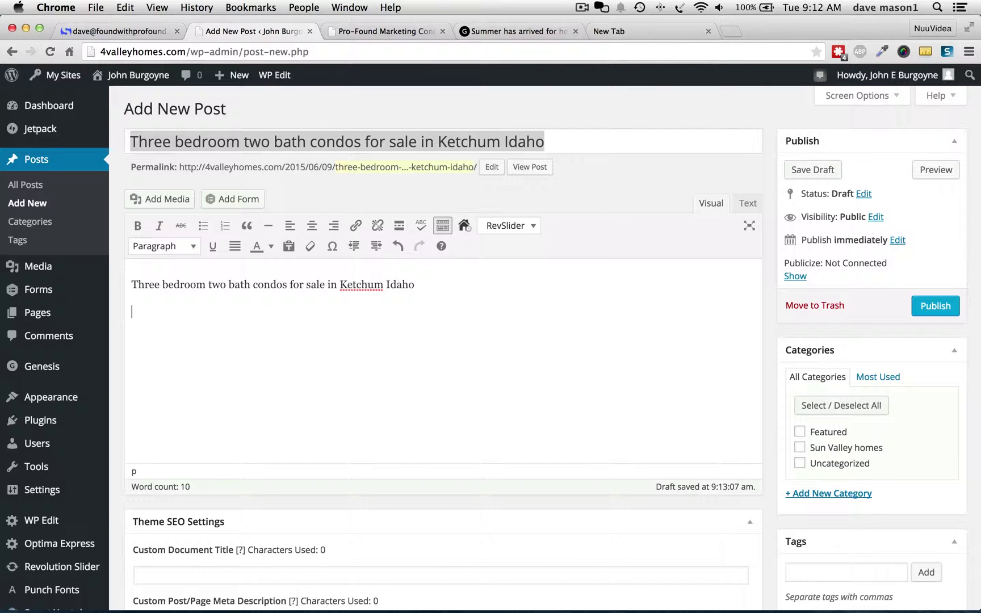
pyautogui.click(464, 227)
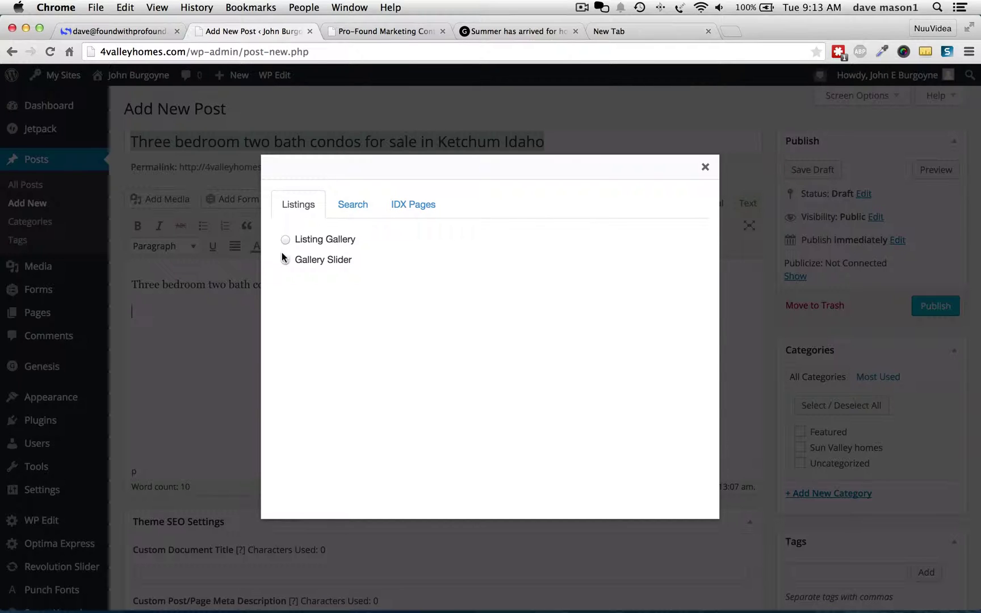
pyautogui.click(356, 203)
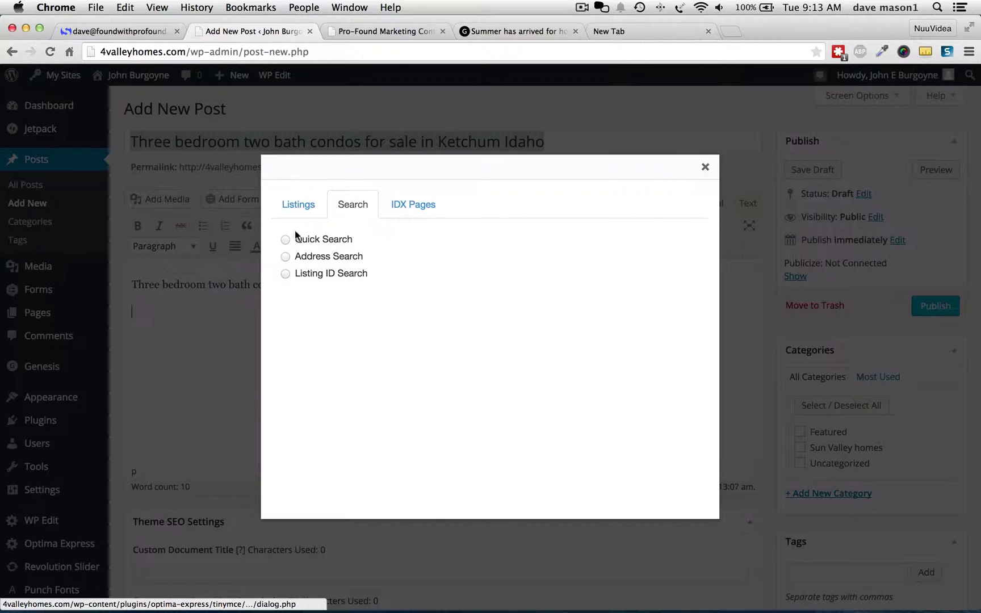
pyautogui.click(285, 274)
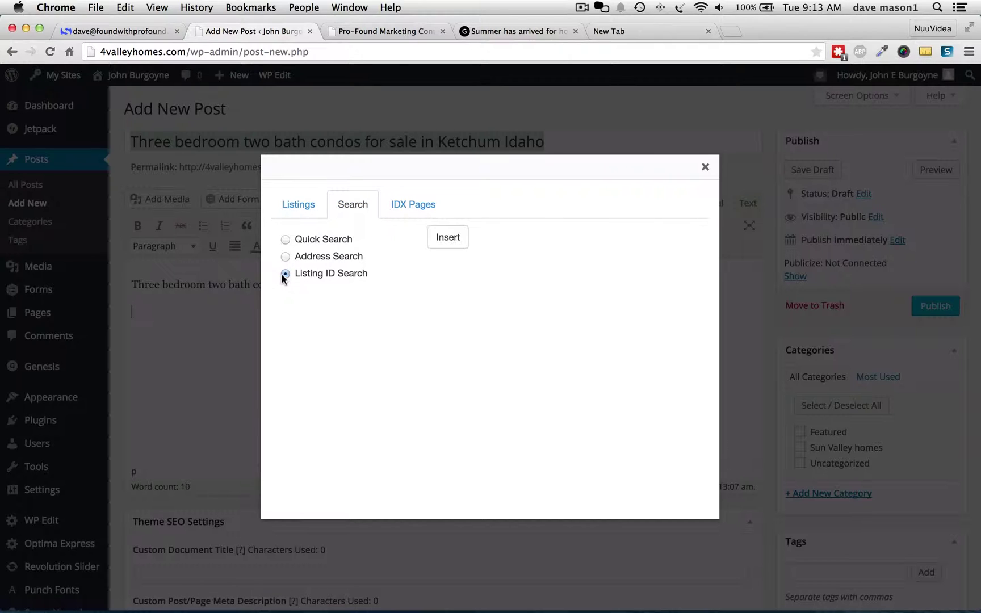
pyautogui.click(453, 237)
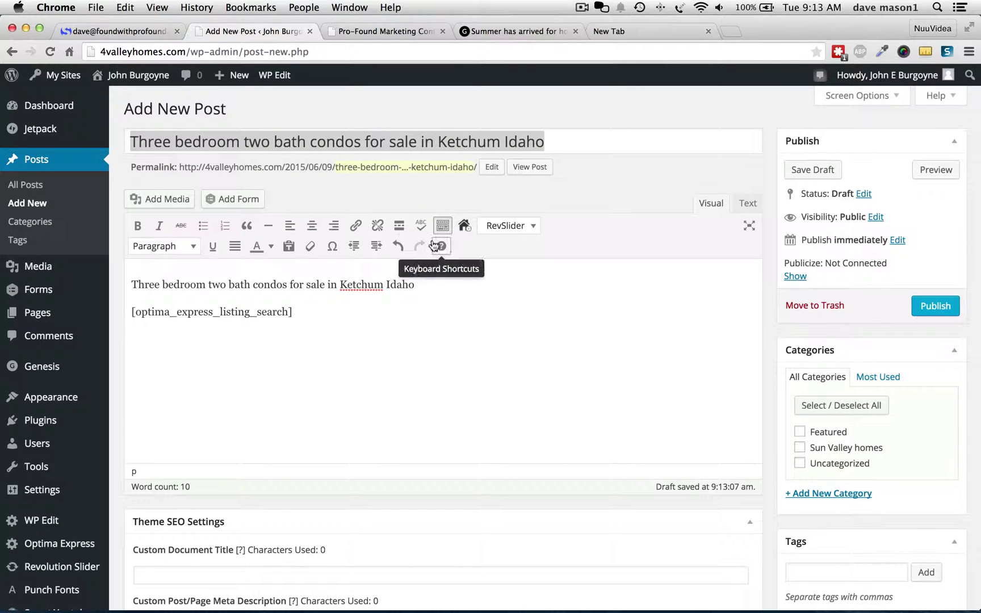
pyautogui.moveTo(310, 311); pyautogui.dragTo(99, 313)
pyautogui.press('BackSpace')
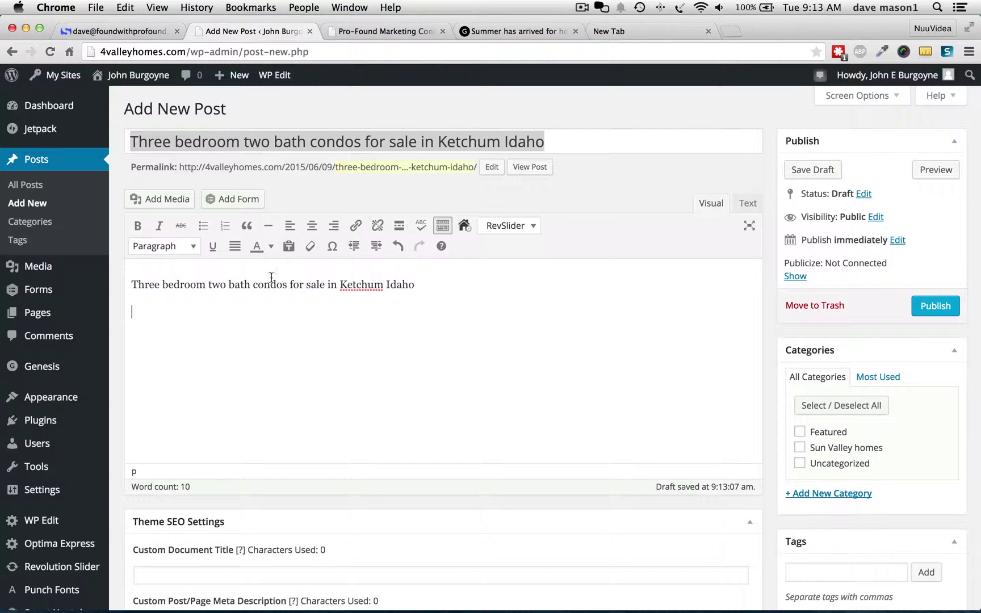
# Insert a Listing Gallery shortcode below the body text, using the saved search "Ketchum Idaho 3bd 2b Condo for sale" with the default display options.
pyautogui.click(461, 235)
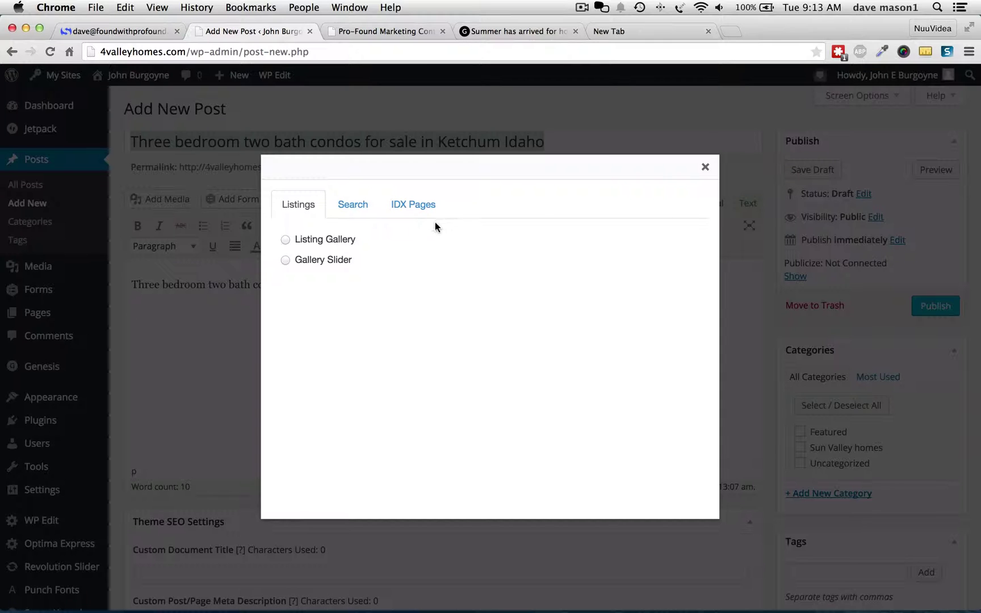
pyautogui.click(418, 206)
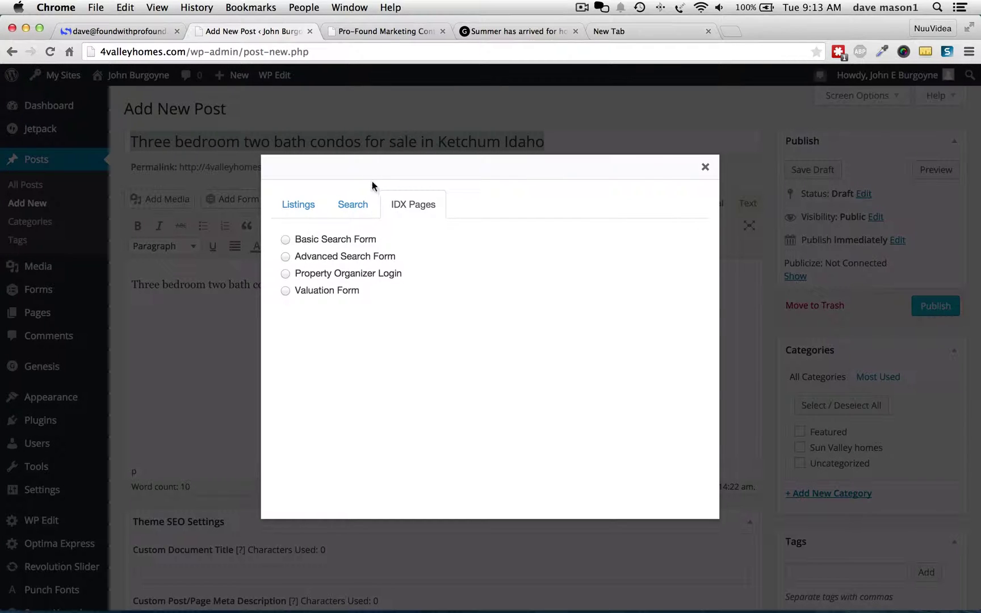
pyautogui.click(350, 201)
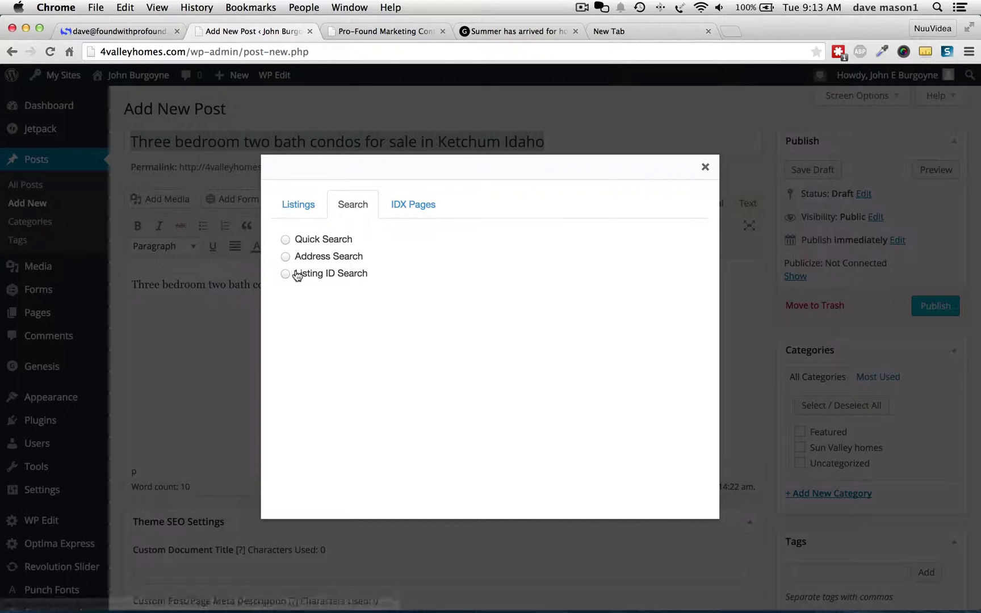
pyautogui.click(299, 203)
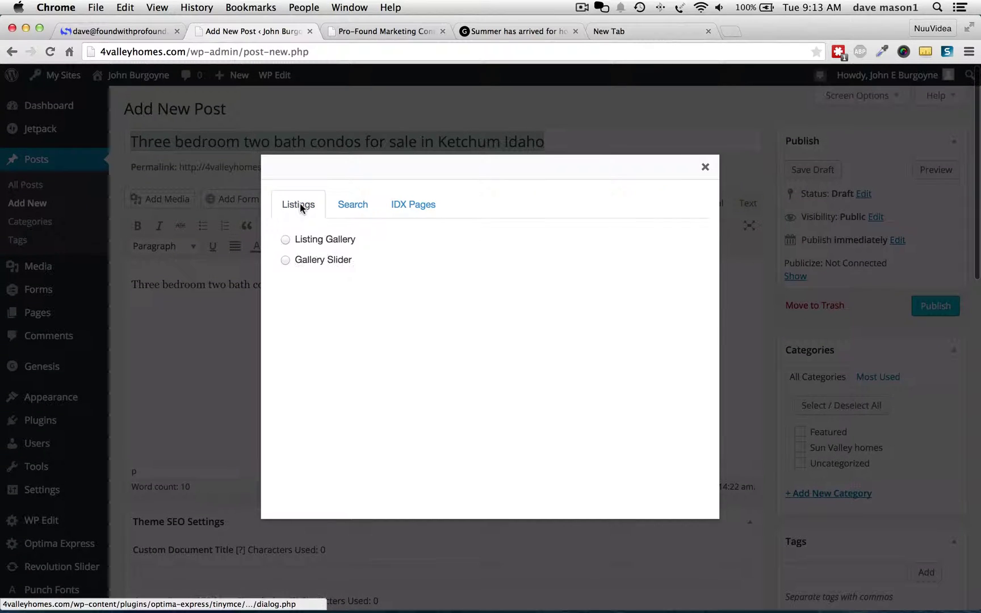
pyautogui.click(285, 240)
pyautogui.click(335, 268)
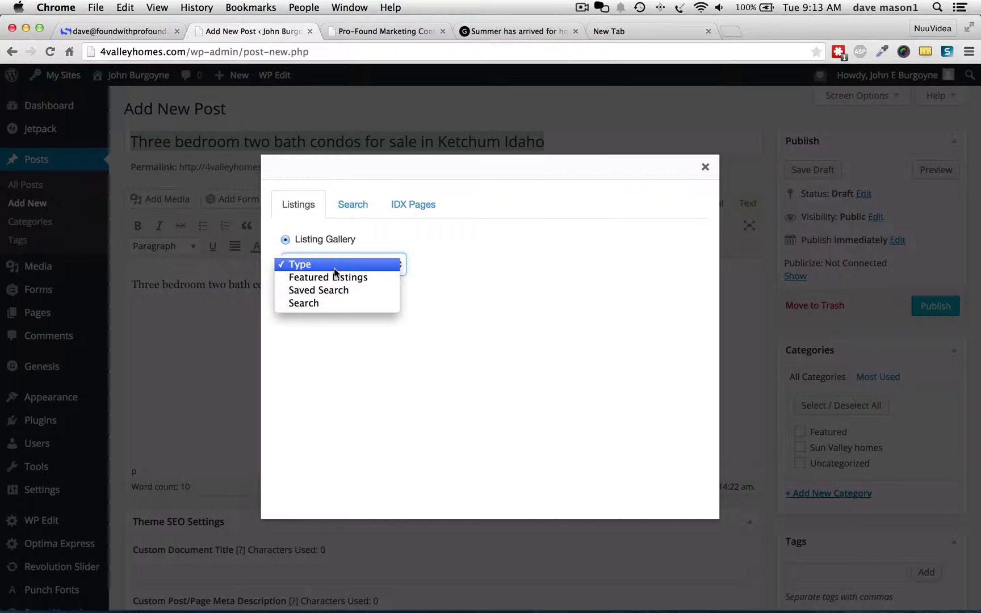
pyautogui.click(320, 289)
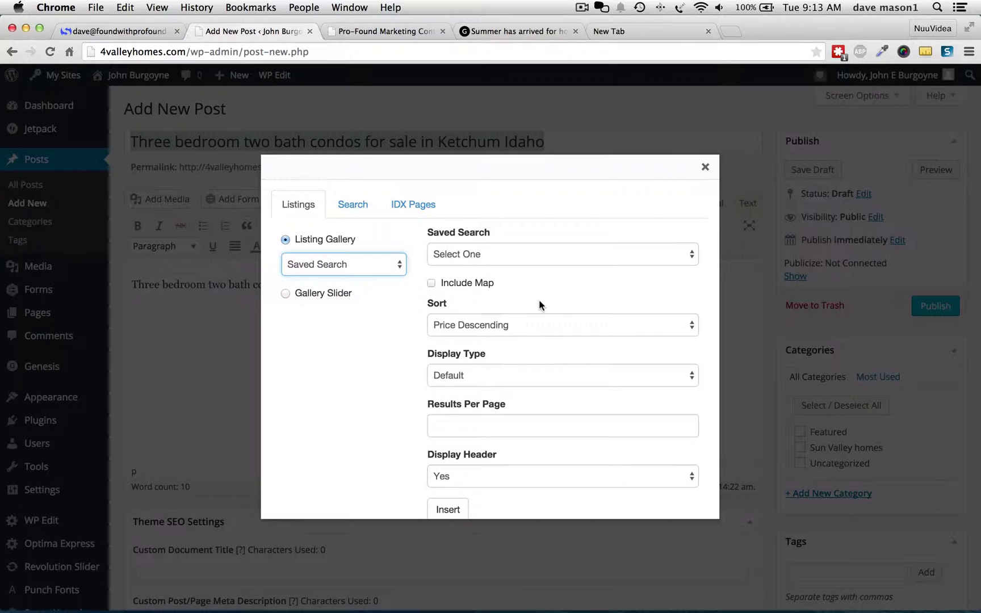
pyautogui.click(558, 254)
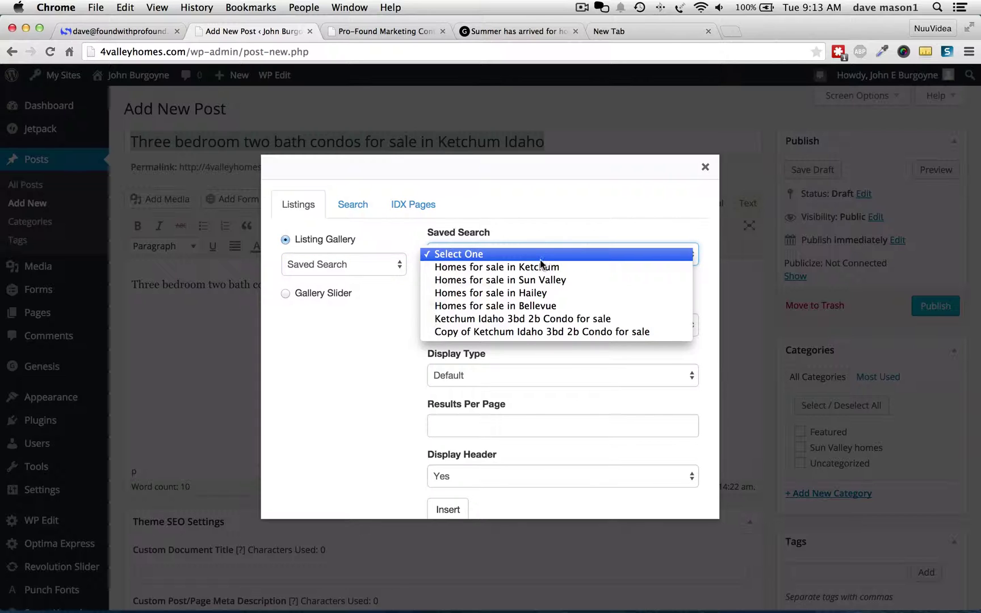
pyautogui.click(525, 319)
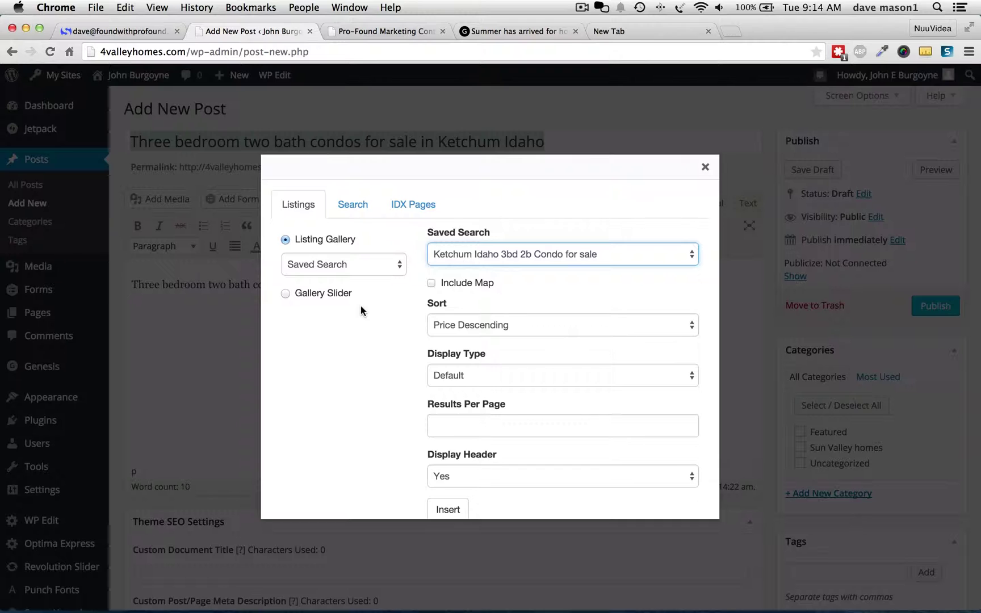
pyautogui.scroll(-3, 361, 306)
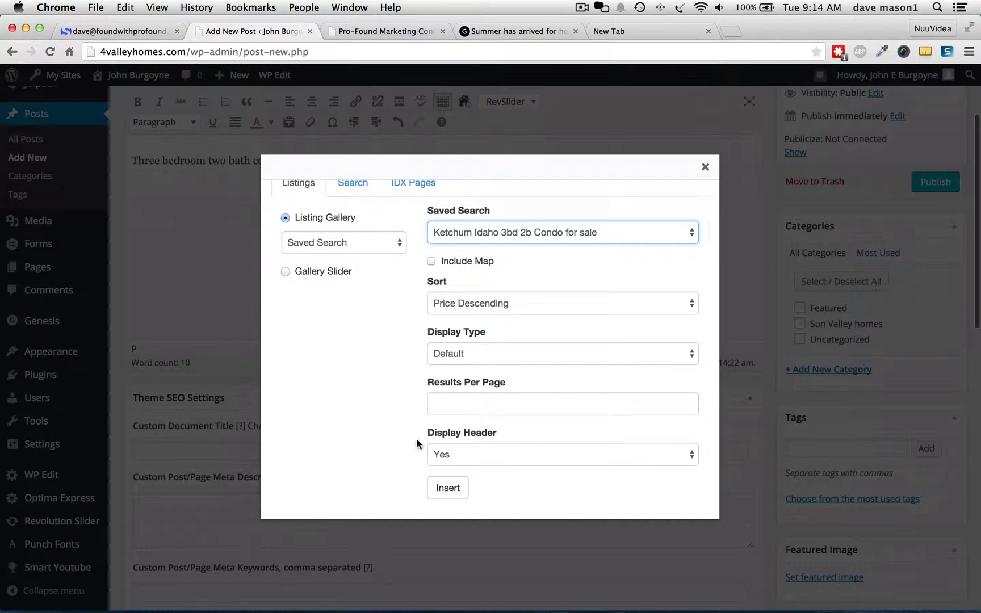
pyautogui.click(447, 486)
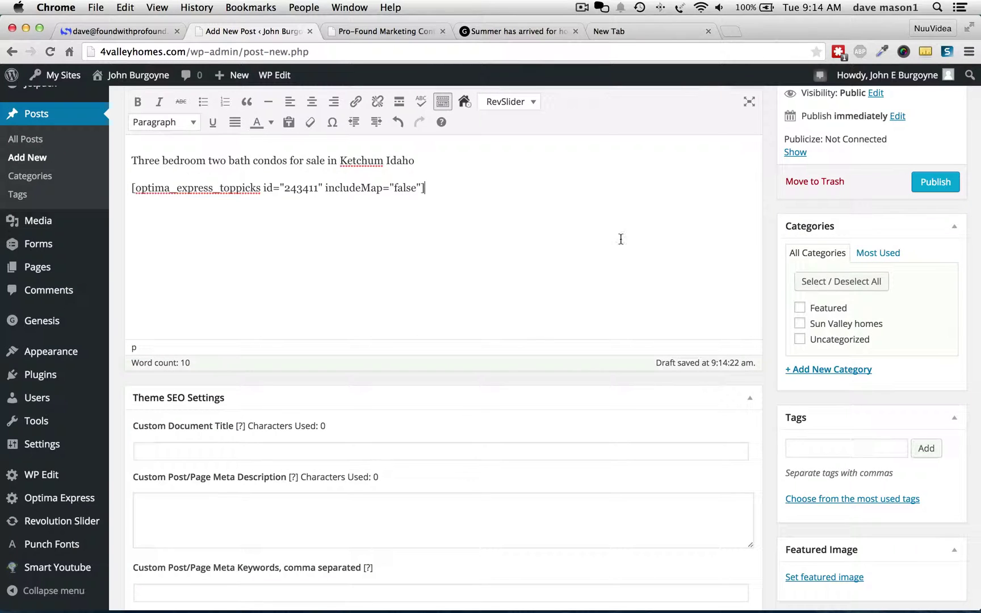
# Add a new category "Ketchum Condos" to the post and publish the post.
pyautogui.scroll(-1, 867, 284)
pyautogui.scroll(-2, 867, 286)
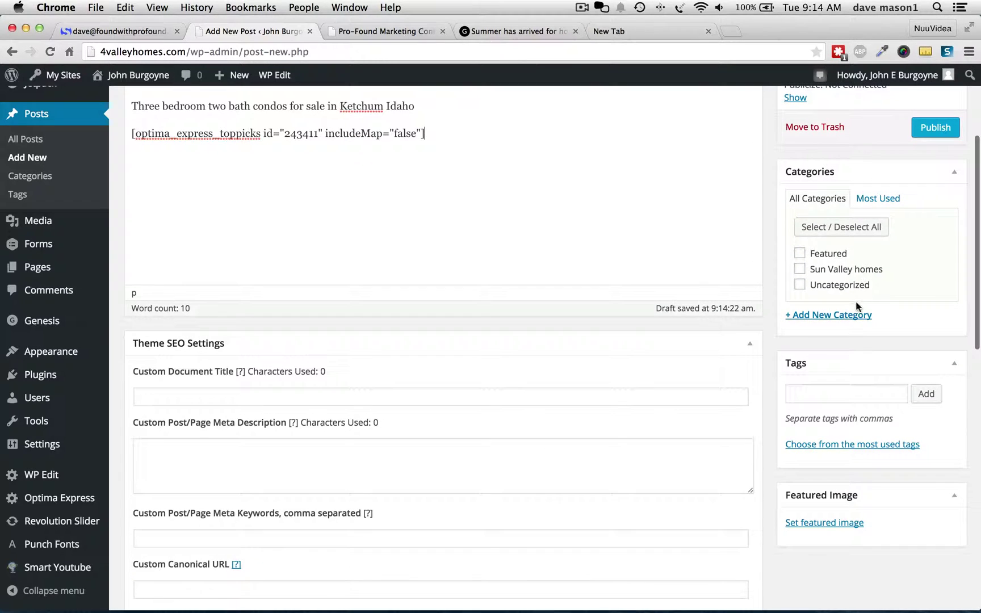
pyautogui.click(838, 316)
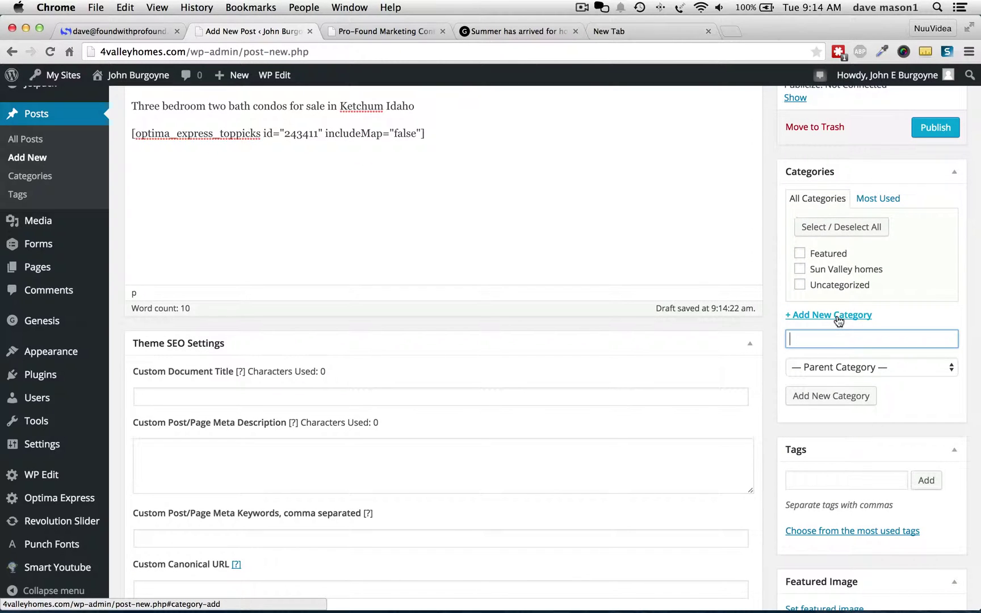
pyautogui.write('Ketchum Condos')
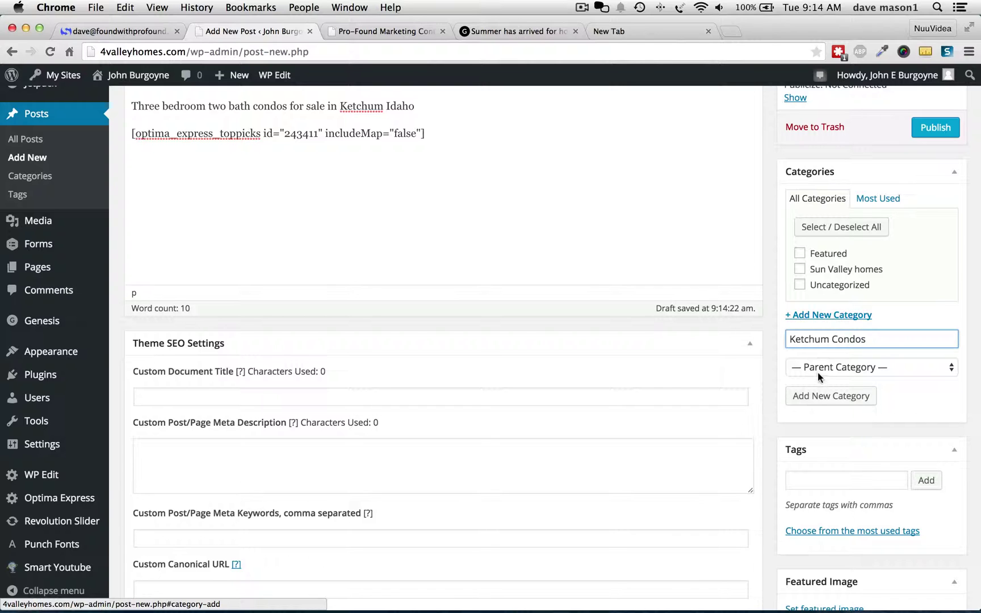
pyautogui.click(817, 396)
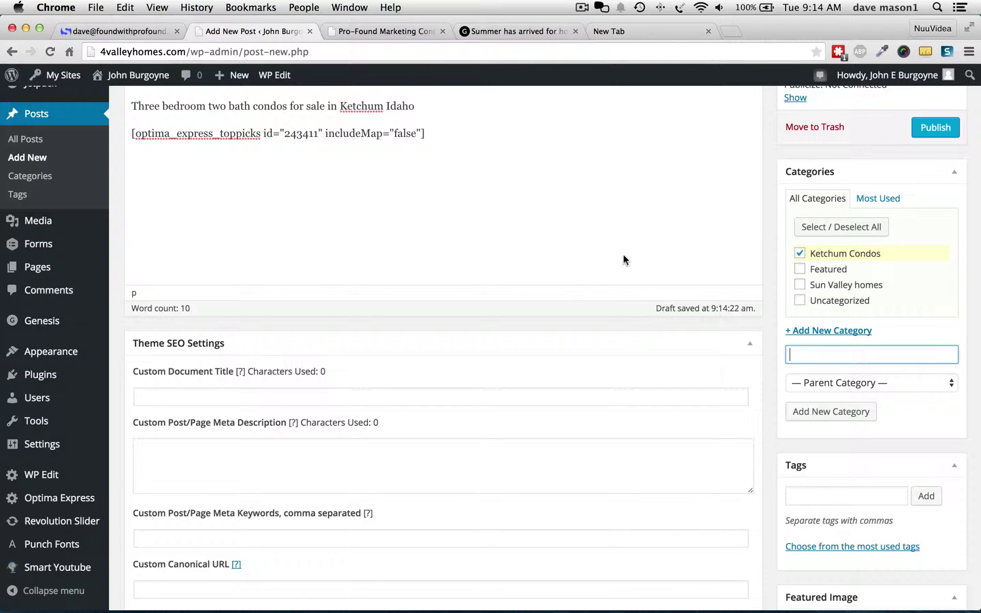
pyautogui.click(935, 128)
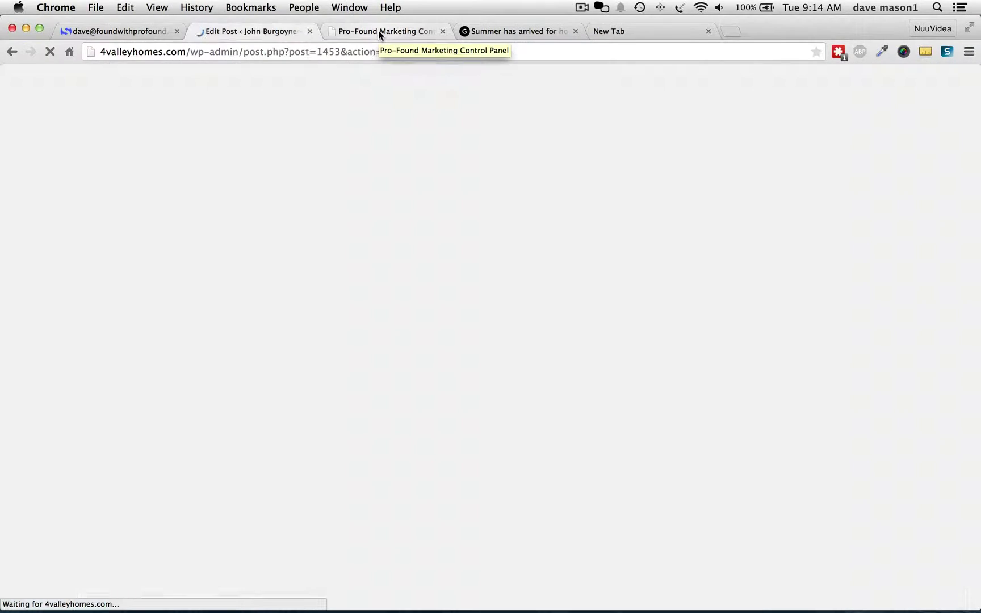
# Open the published Ketchum condos post from the website's blog and examine its listing gallery.
pyautogui.click(378, 30)
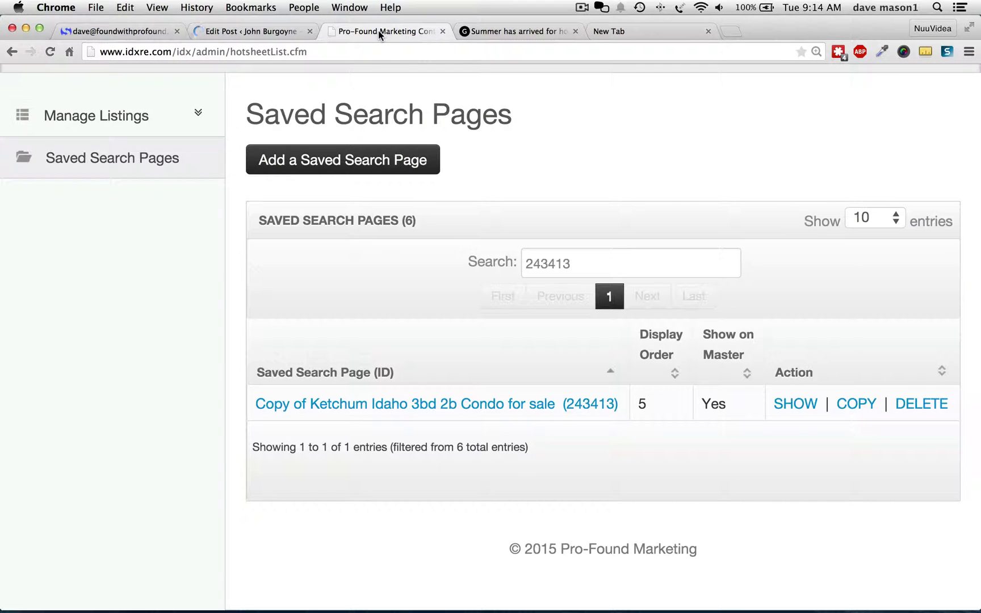
pyautogui.click(493, 33)
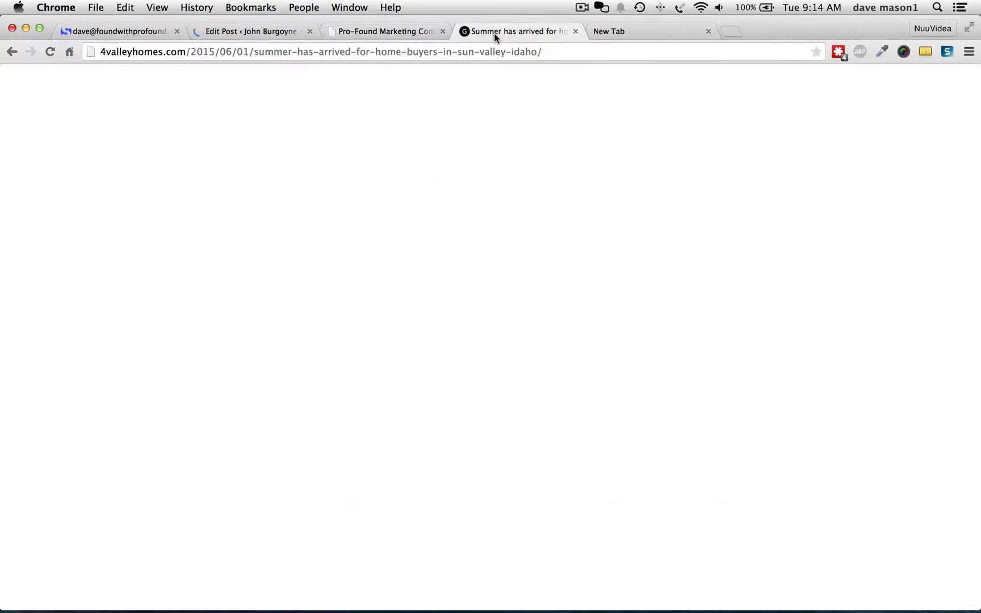
pyautogui.click(377, 222)
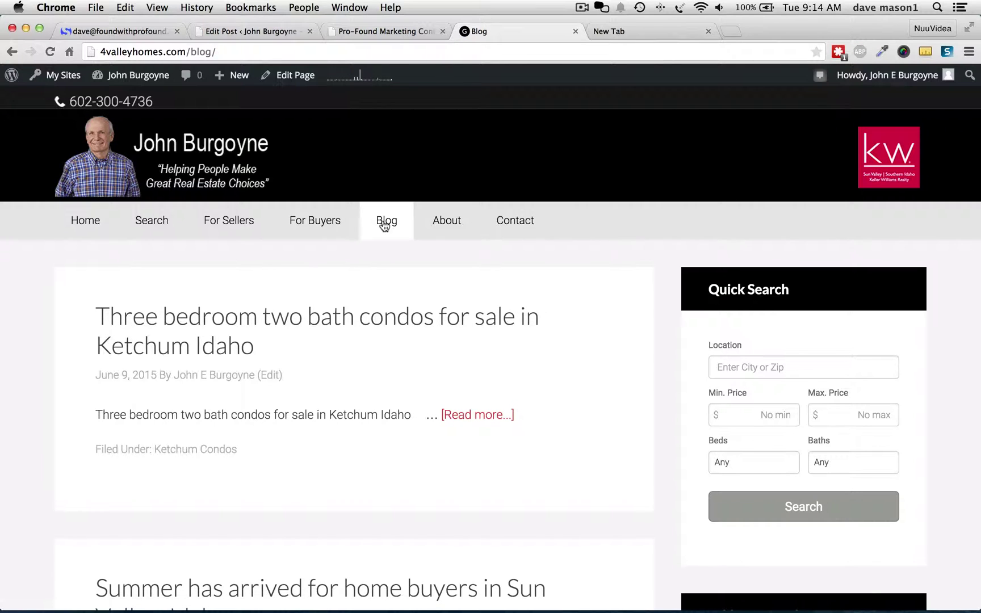
pyautogui.click(173, 327)
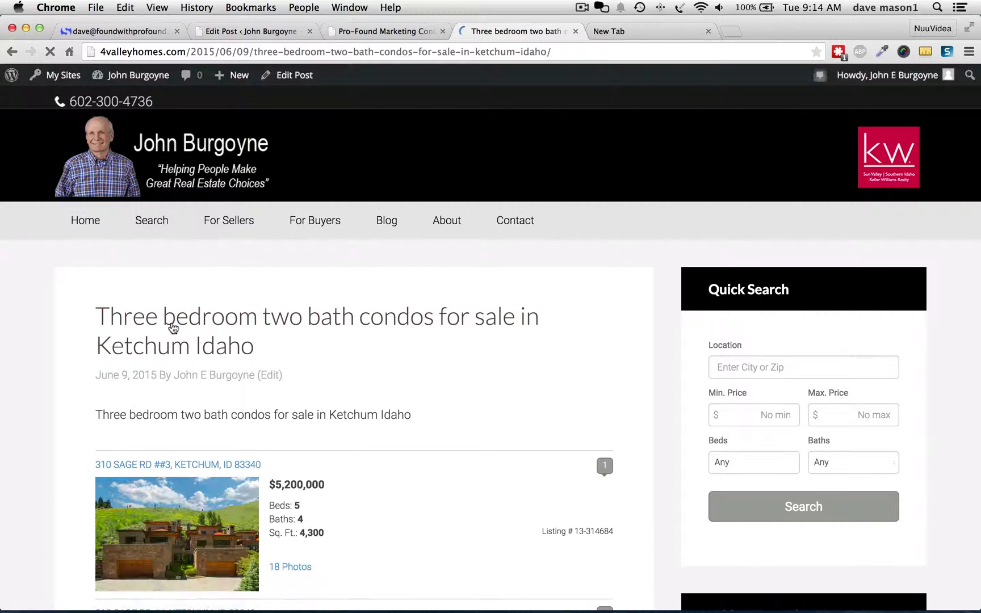
pyautogui.scroll(-3, 120, 381)
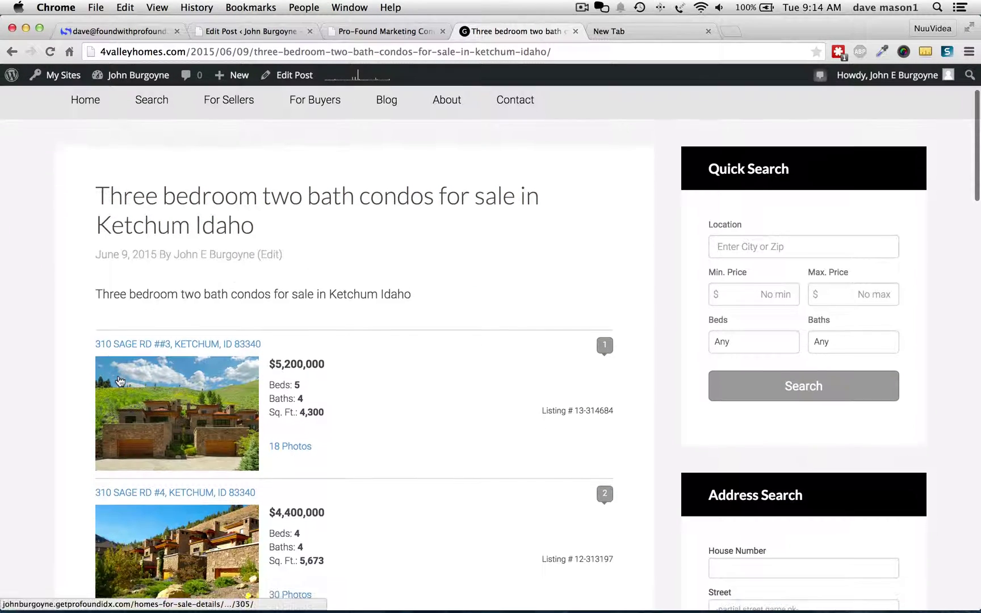
# Review the published post's full listing gallery down to its page navigation and category line, then return to the post heading.
pyautogui.scroll(-2, 120, 380)
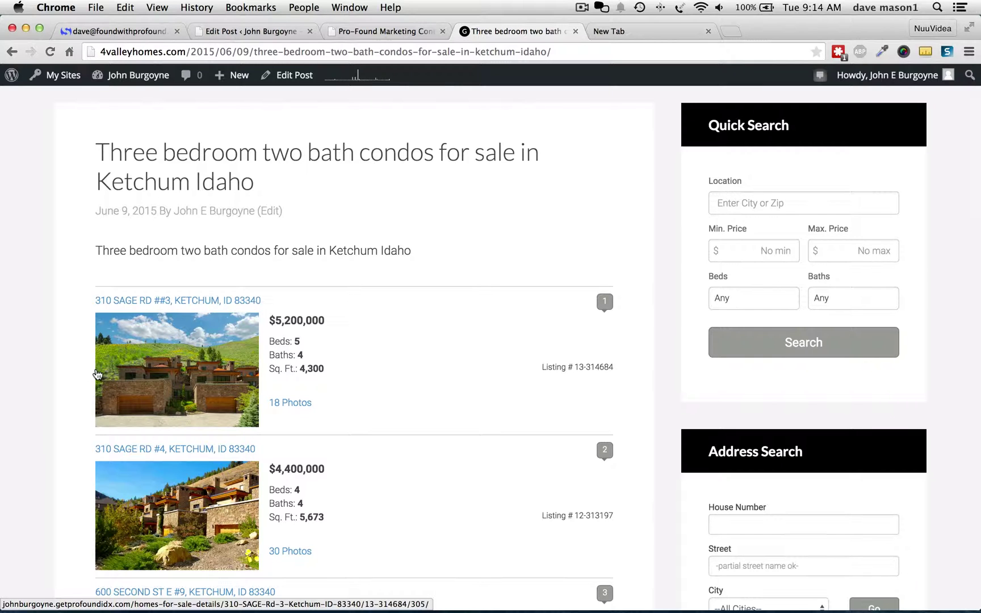
pyautogui.scroll(-4, 97, 374)
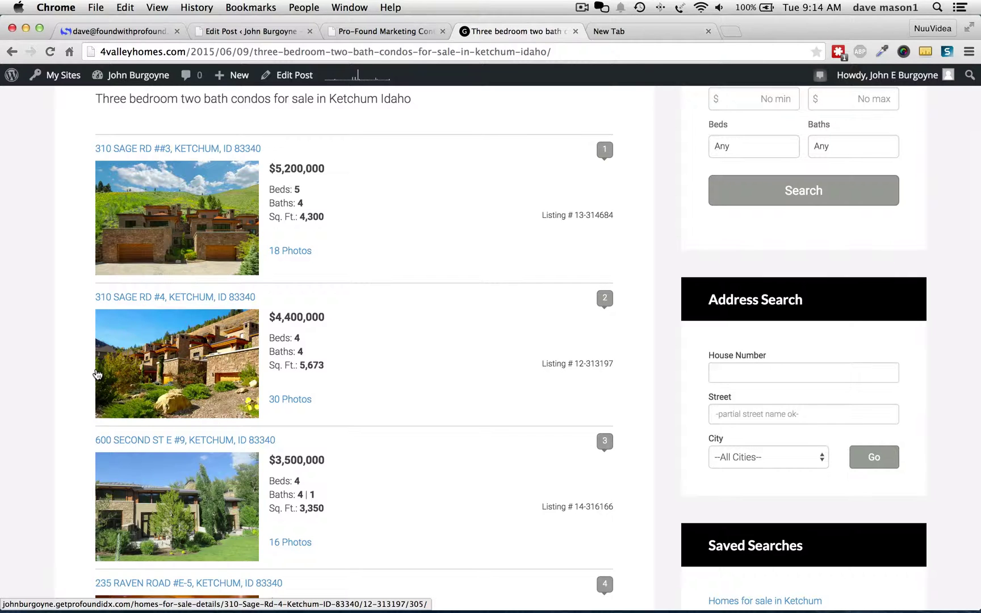
pyautogui.scroll(-5, 97, 374)
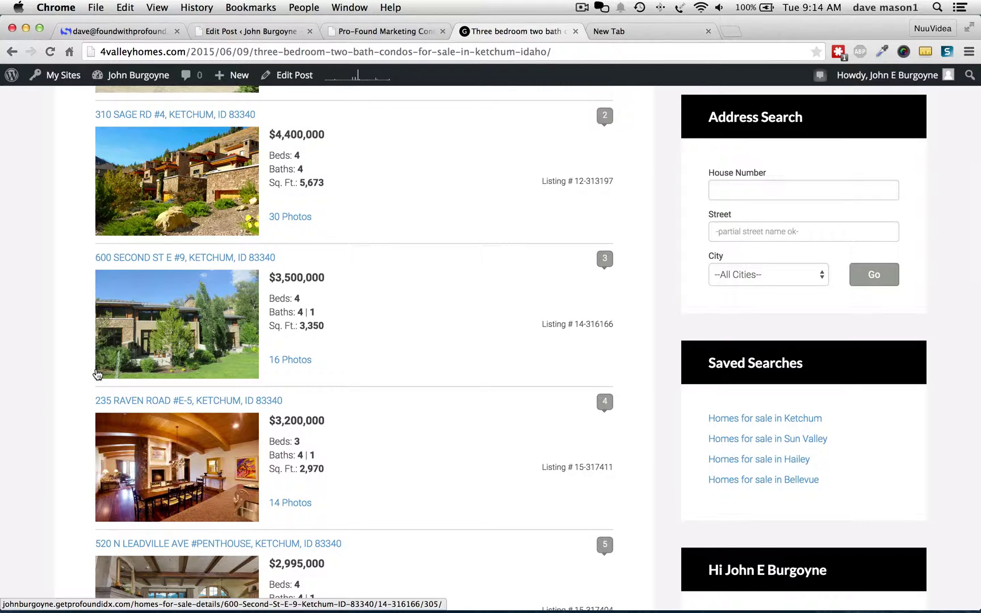
pyautogui.scroll(-10, 98, 374)
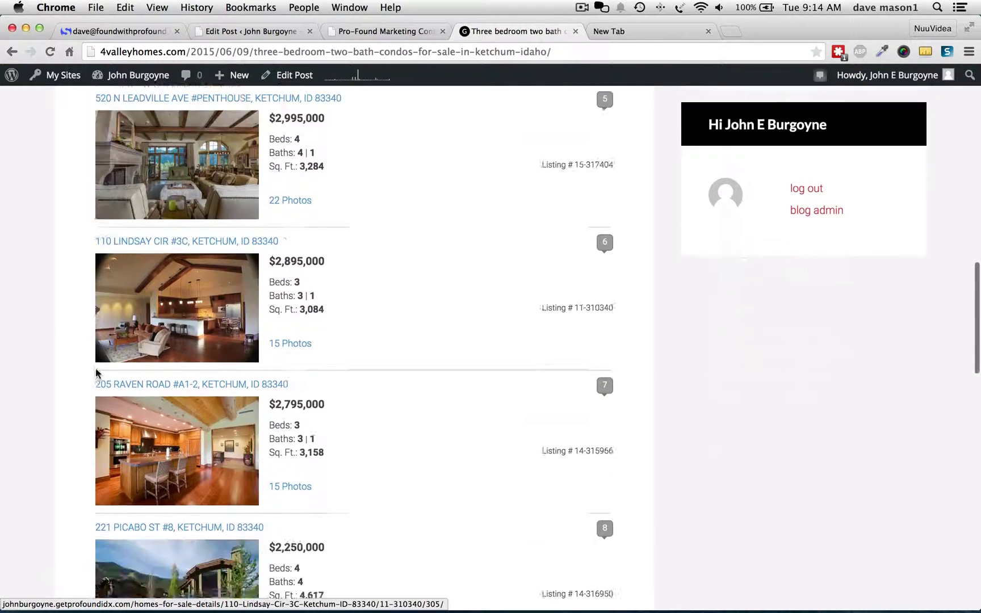
pyautogui.scroll(-14, 98, 374)
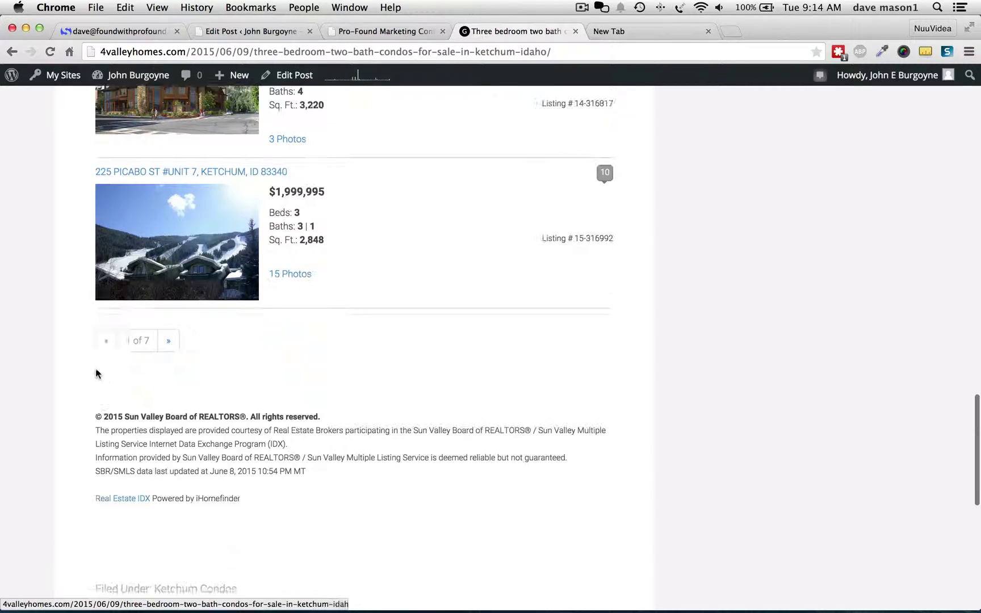
pyautogui.scroll(20, 98, 374)
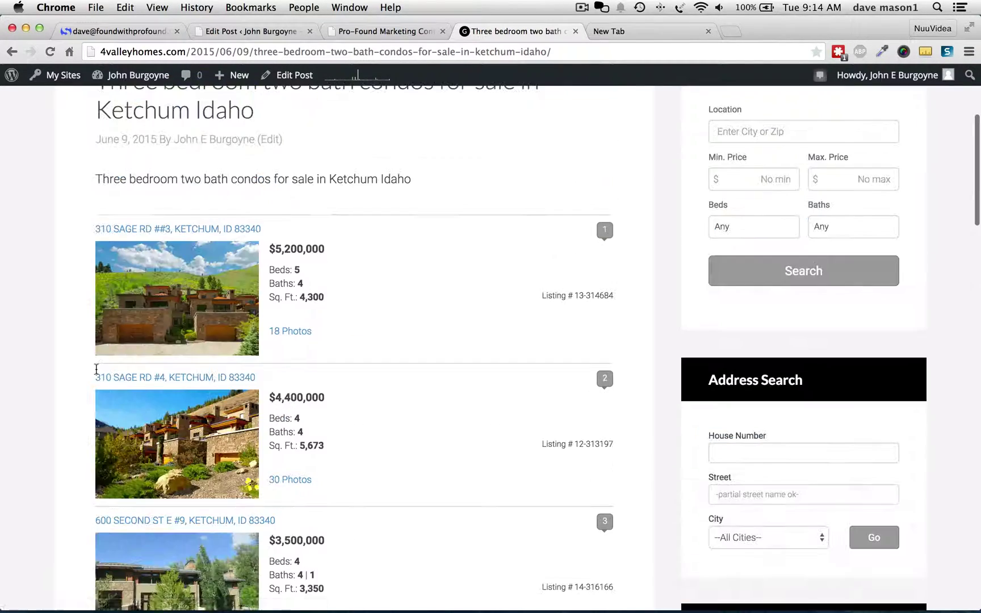
pyautogui.scroll(5, 96, 369)
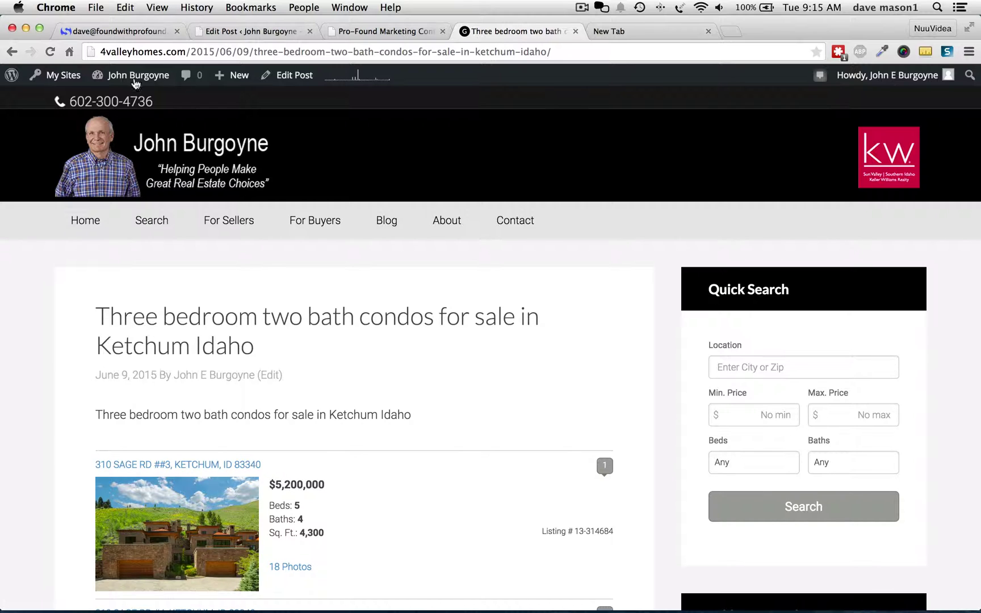
# Open the saved search "Copy of Ketchum Idaho 3bd 2b Condo for sale" for editing and examine its available minimum-bedroom options.
pyautogui.click(369, 35)
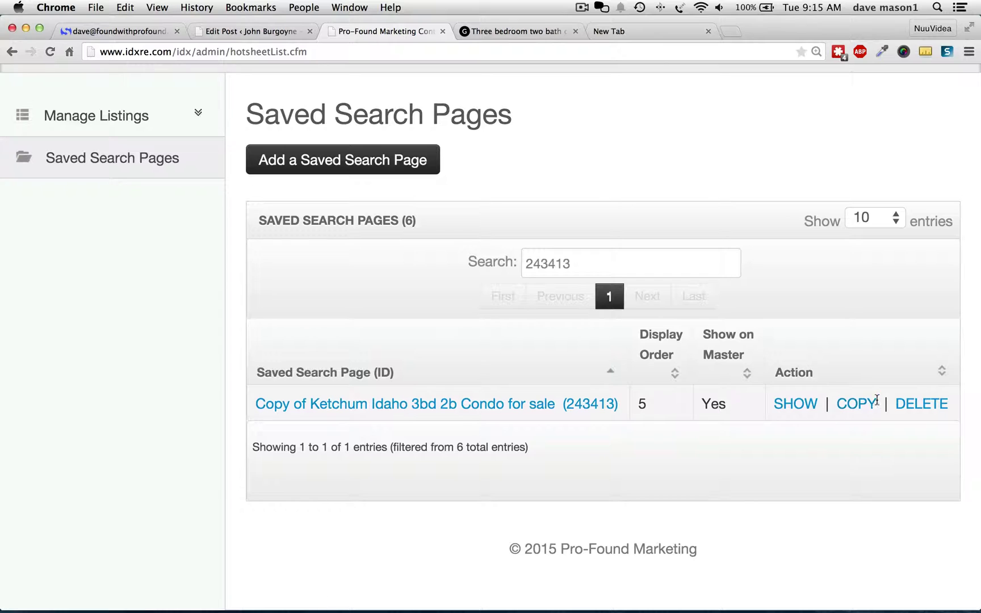
pyautogui.click(455, 407)
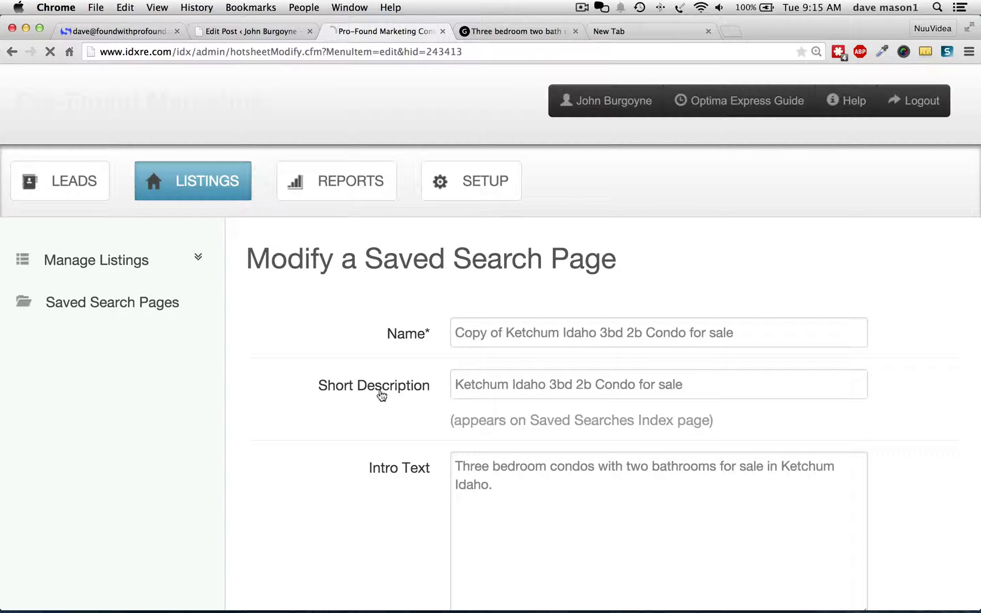
pyautogui.scroll(-10, 379, 392)
pyautogui.scroll(-5, 380, 393)
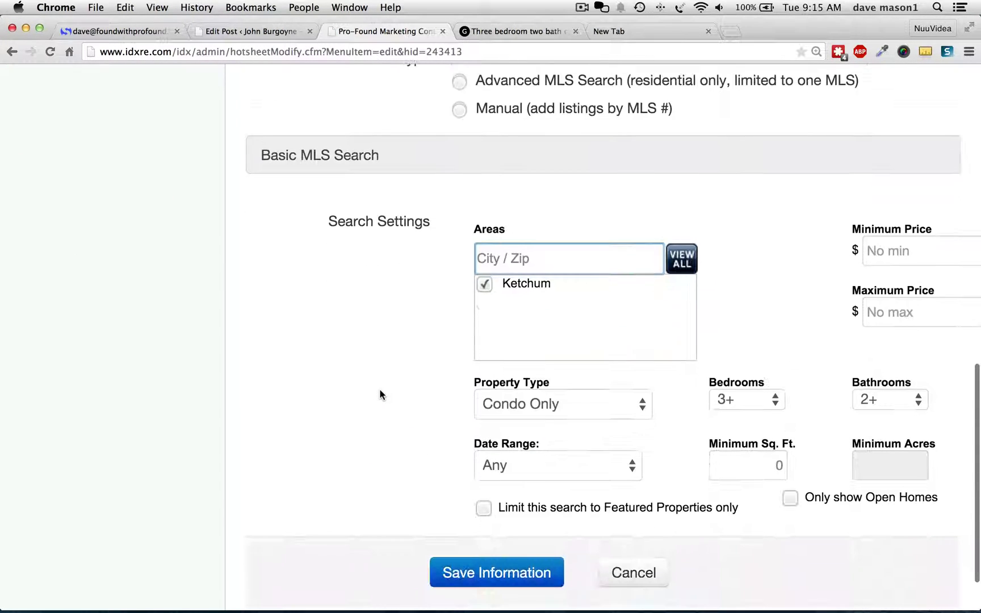
pyautogui.click(765, 401)
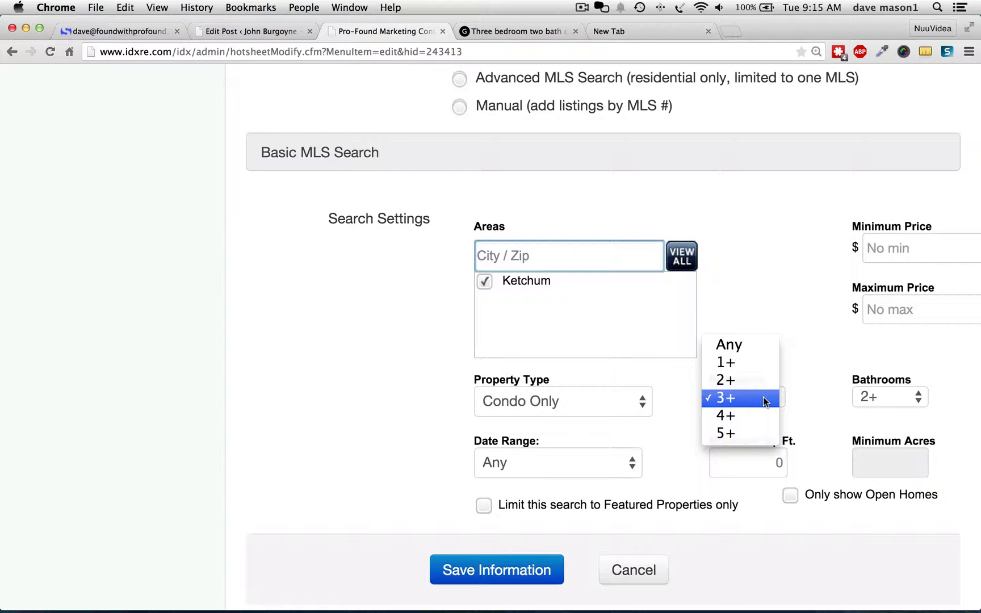
pyautogui.click(799, 400)
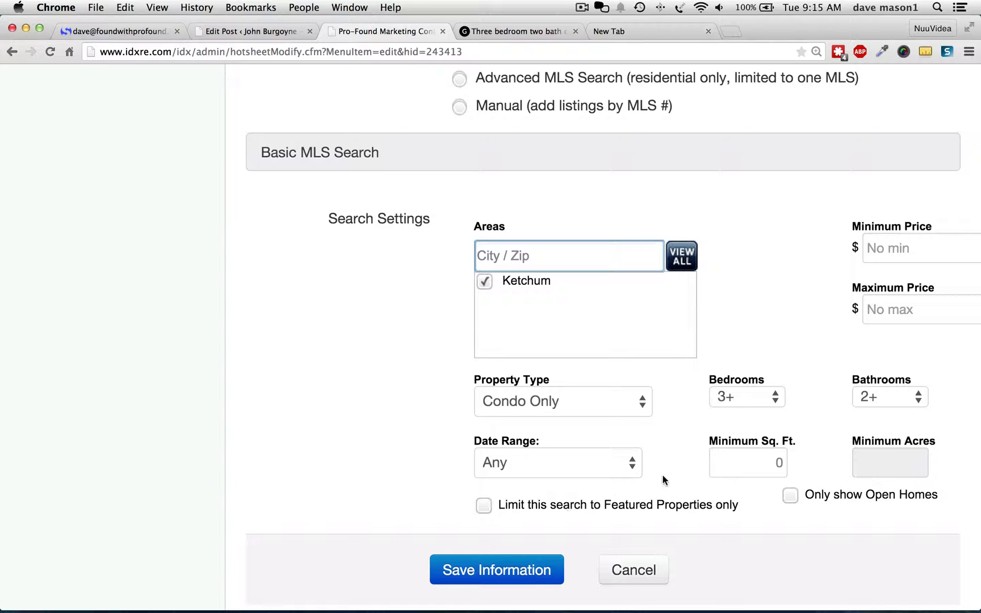
pyautogui.click(746, 400)
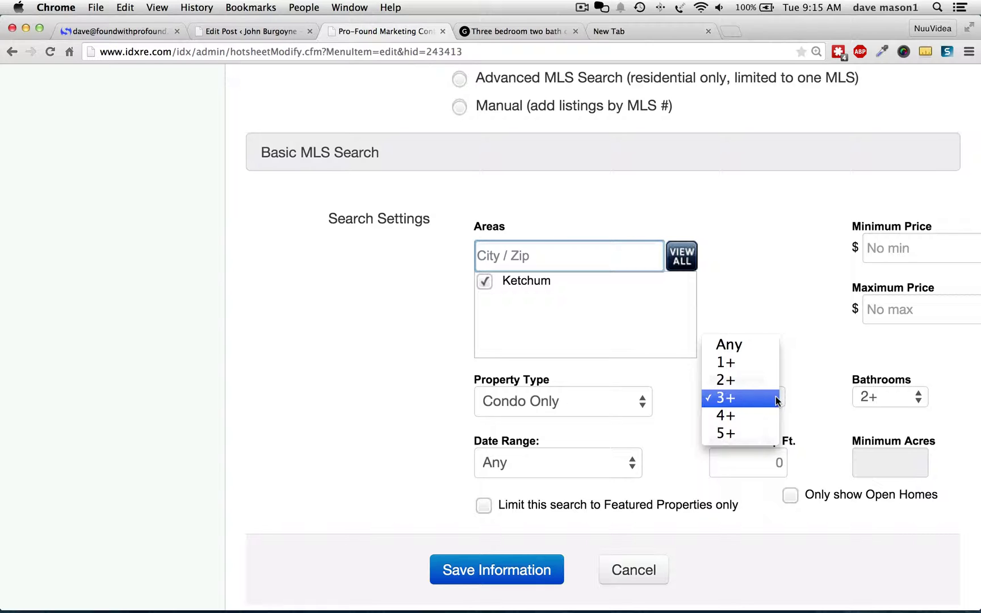
pyautogui.click(816, 393)
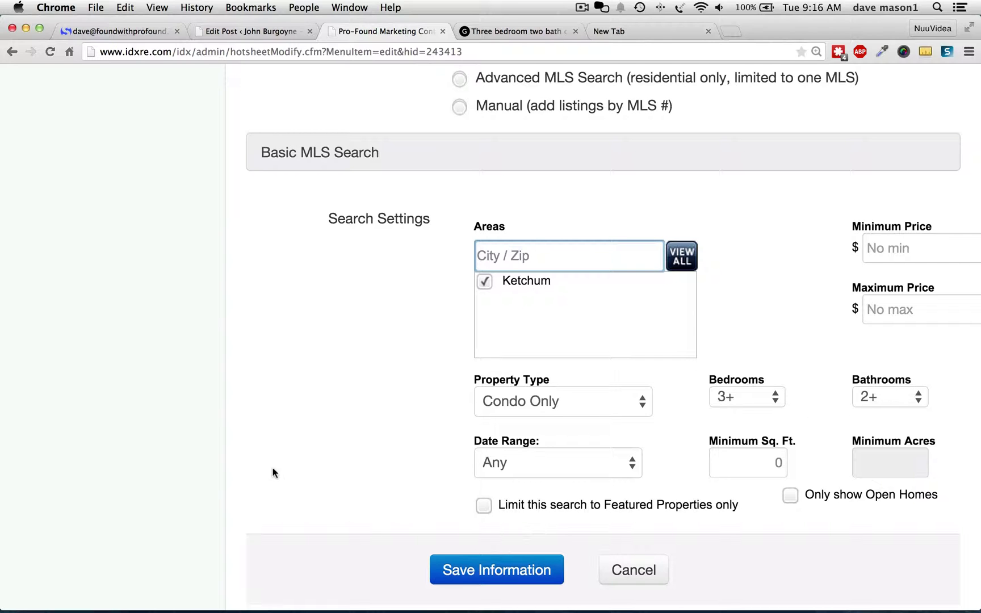
# Review the copied saved search's name, descriptions, type and search criteria, and return to the WordPress post editor.
pyautogui.scroll(7, 259, 451)
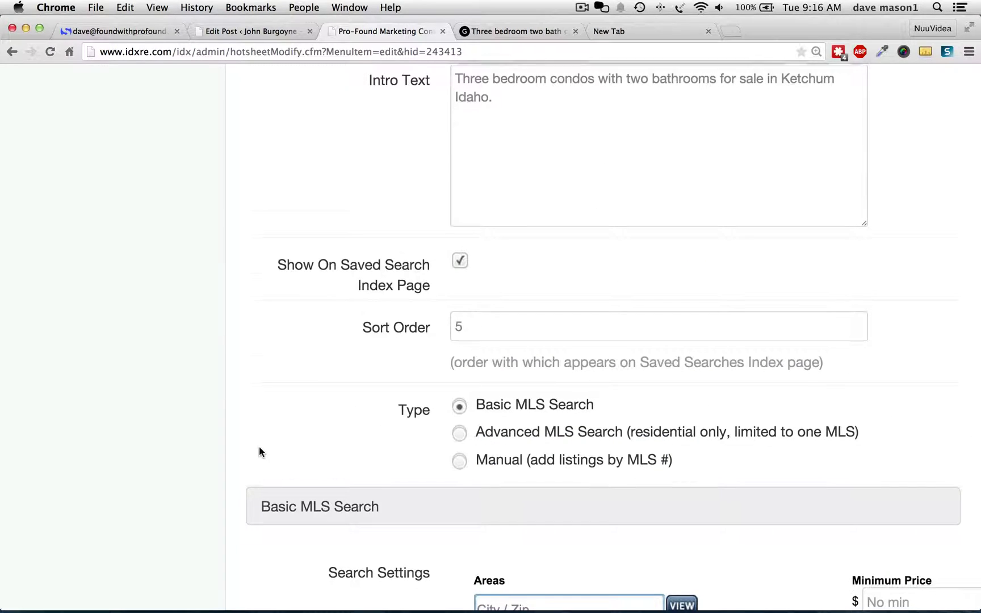
pyautogui.scroll(-4, 259, 451)
pyautogui.scroll(-5, 259, 451)
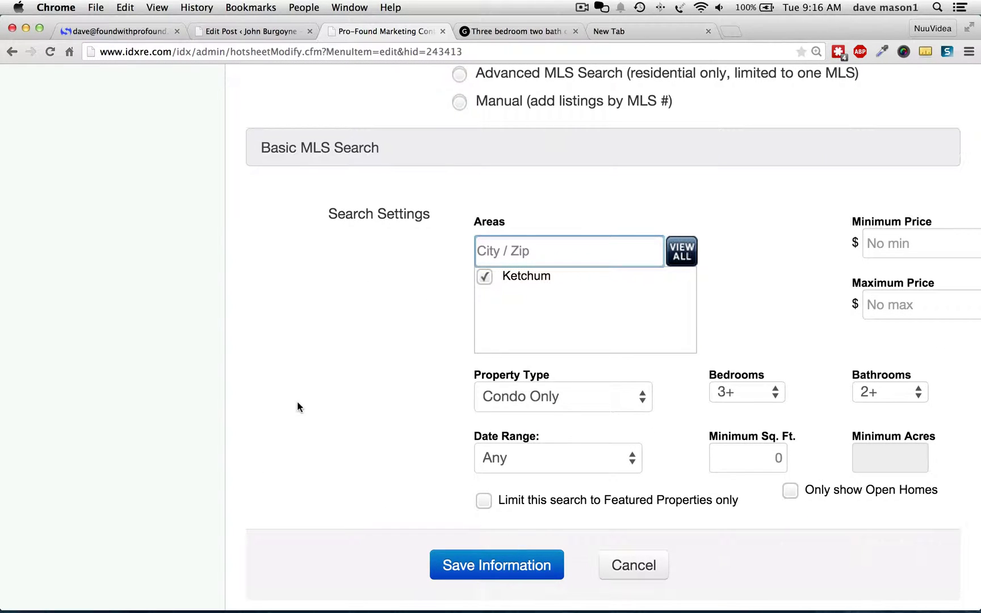
pyautogui.scroll(-2, 296, 401)
pyautogui.scroll(15, 296, 401)
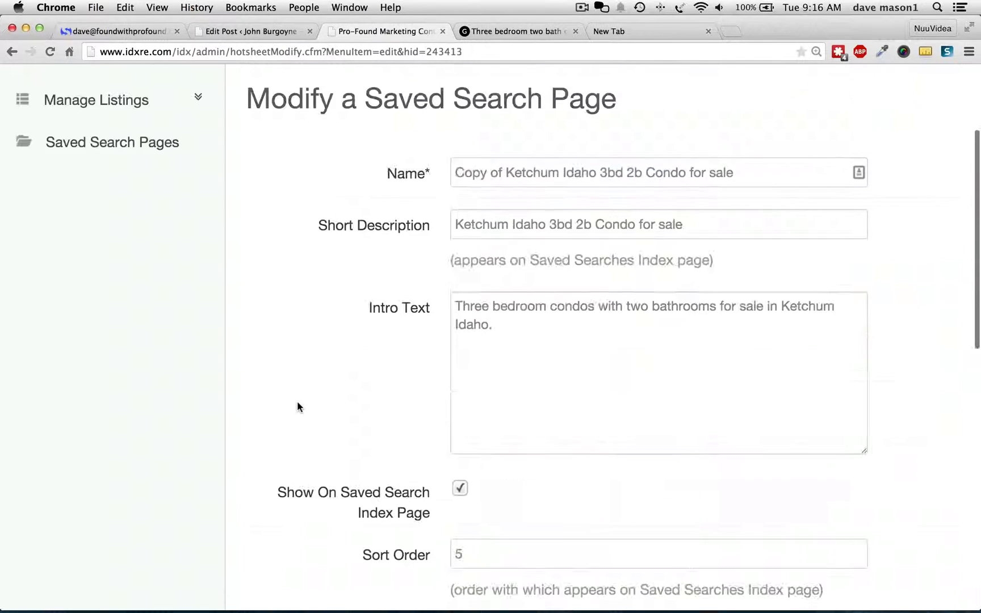
pyautogui.scroll(5, 297, 401)
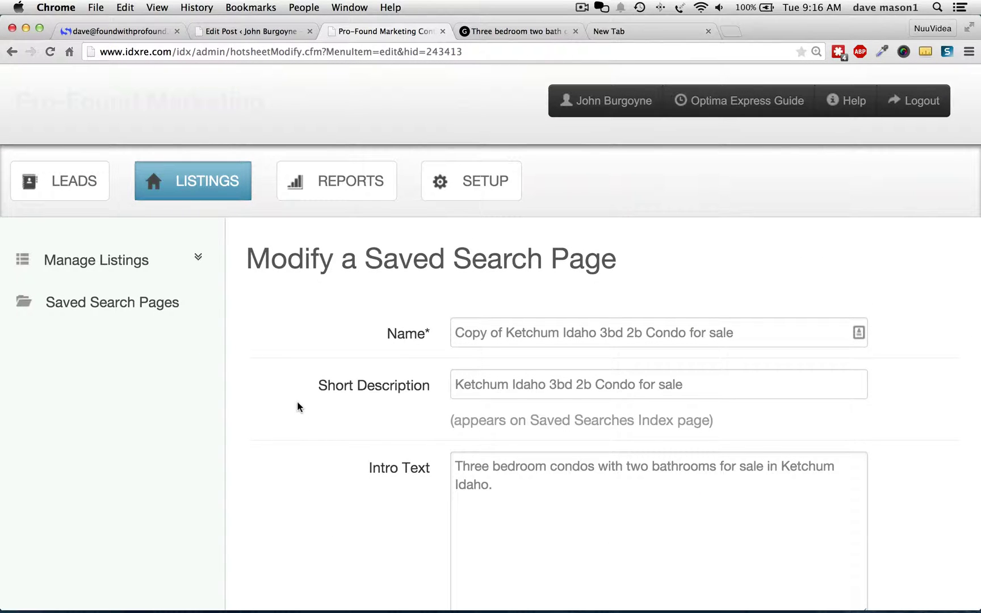
pyautogui.click(227, 32)
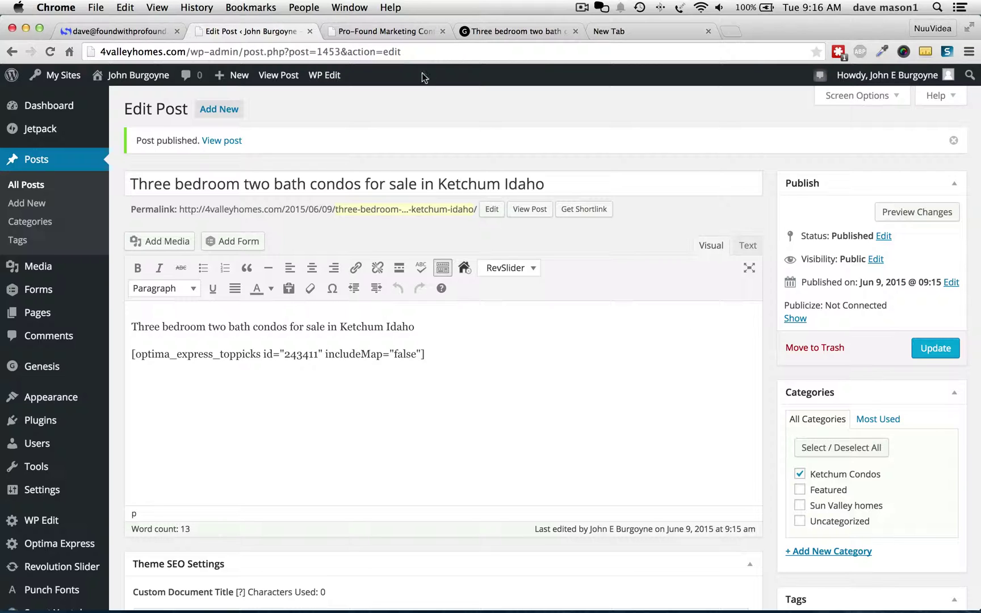
pyautogui.moveTo(483, 611)
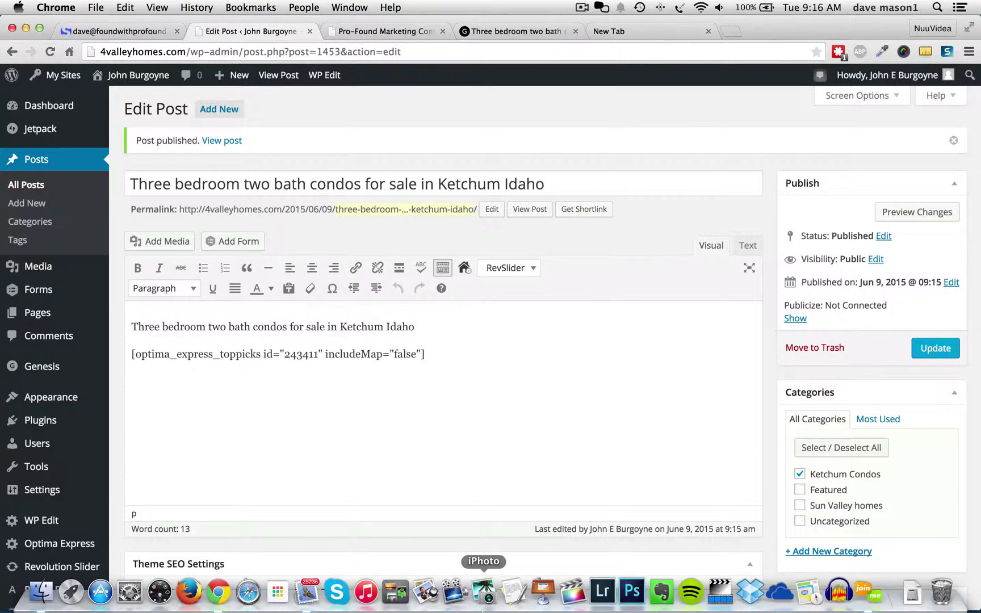
pyautogui.click(452, 593)
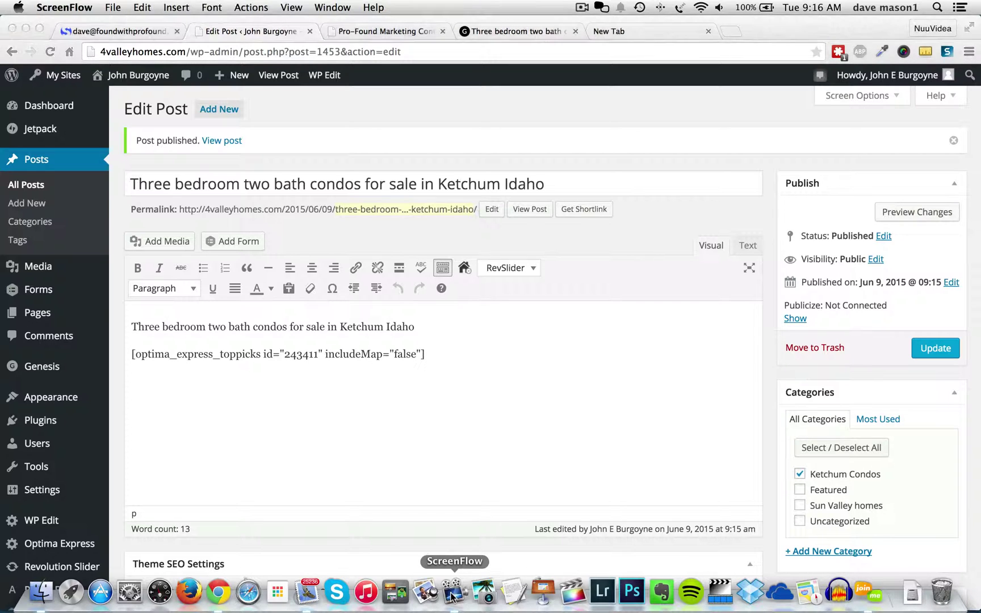